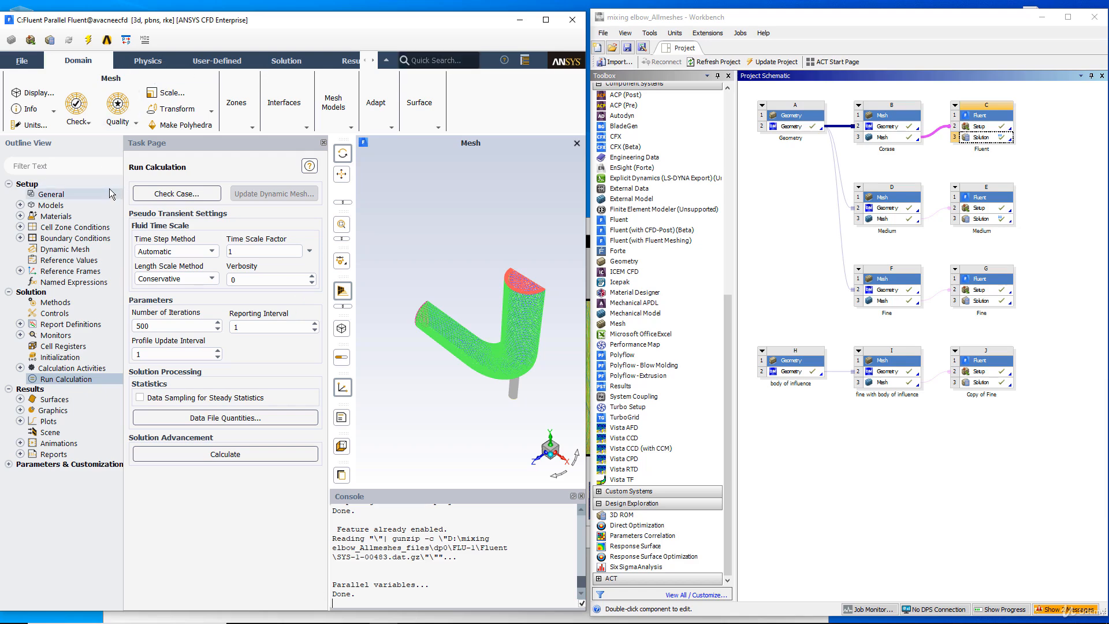
# Step: Maximize the Fluent window to examine the mixing elbow mesh from the side
pyautogui.click(548, 20)
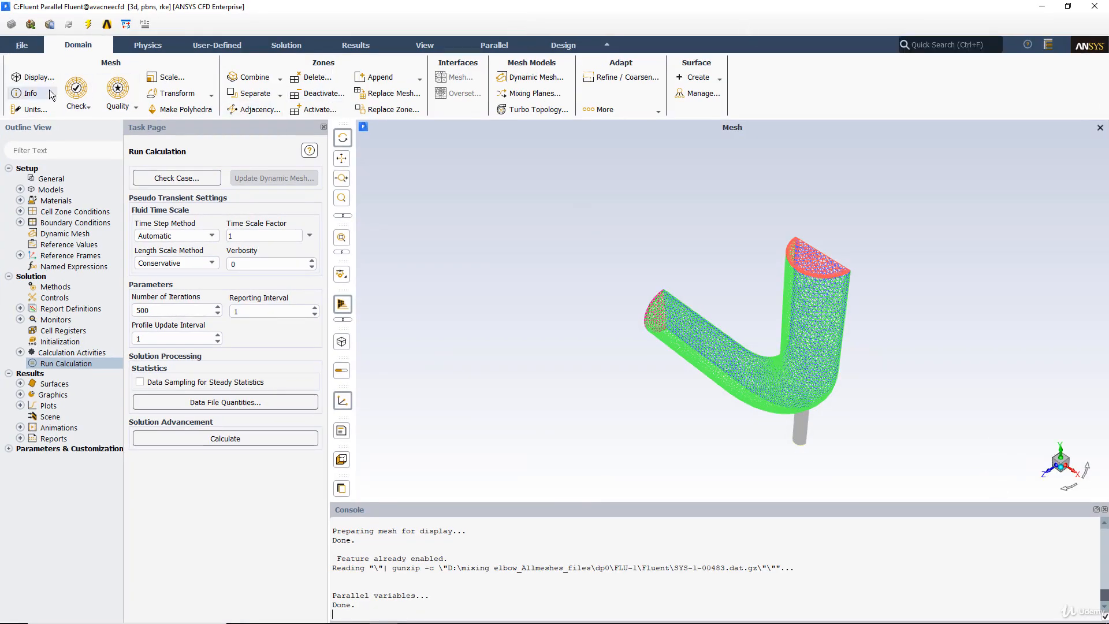
pyautogui.moveTo(585, 286); pyautogui.dragTo(1031, 457)
pyautogui.moveTo(785, 432); pyautogui.dragTo(597, 415)
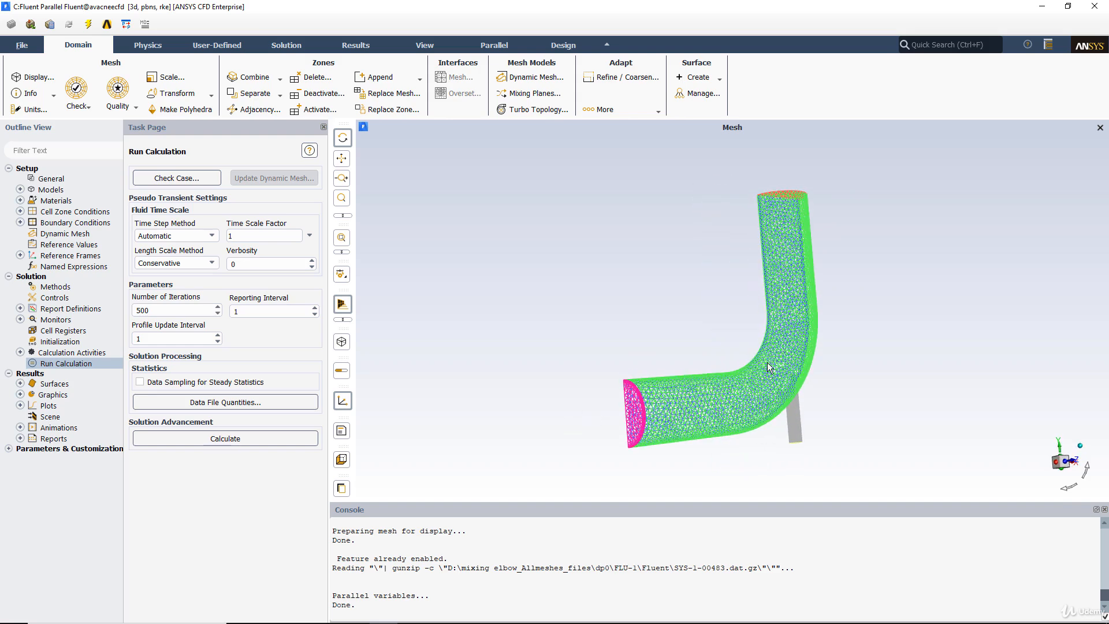
pyautogui.moveTo(1097, 467); pyautogui.dragTo(786, 349)
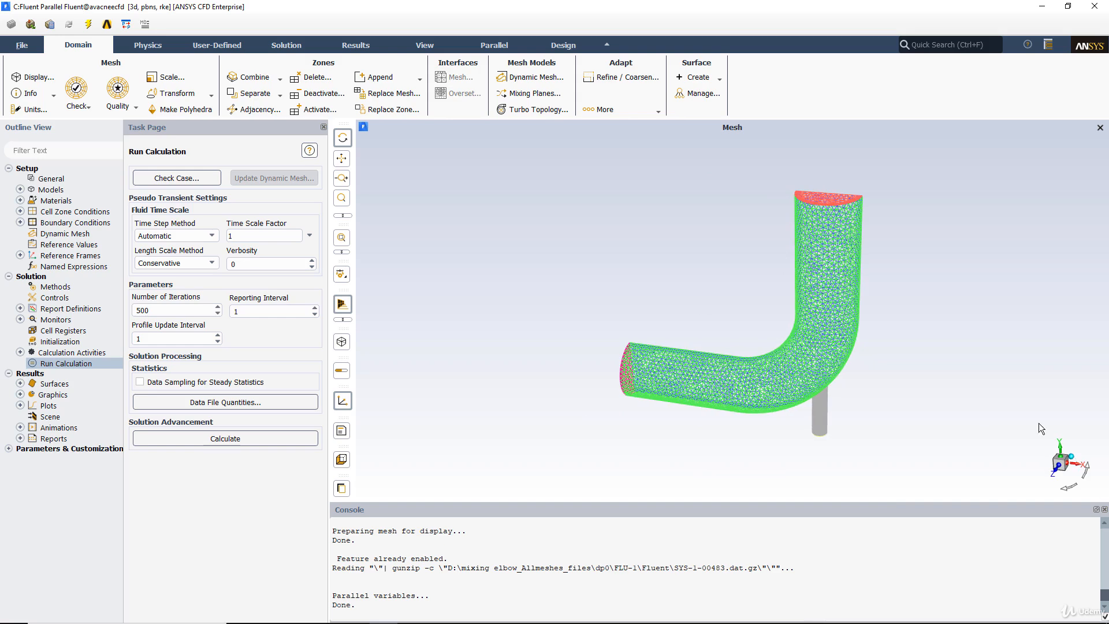
pyautogui.moveTo(722, 302); pyautogui.dragTo(726, 262)
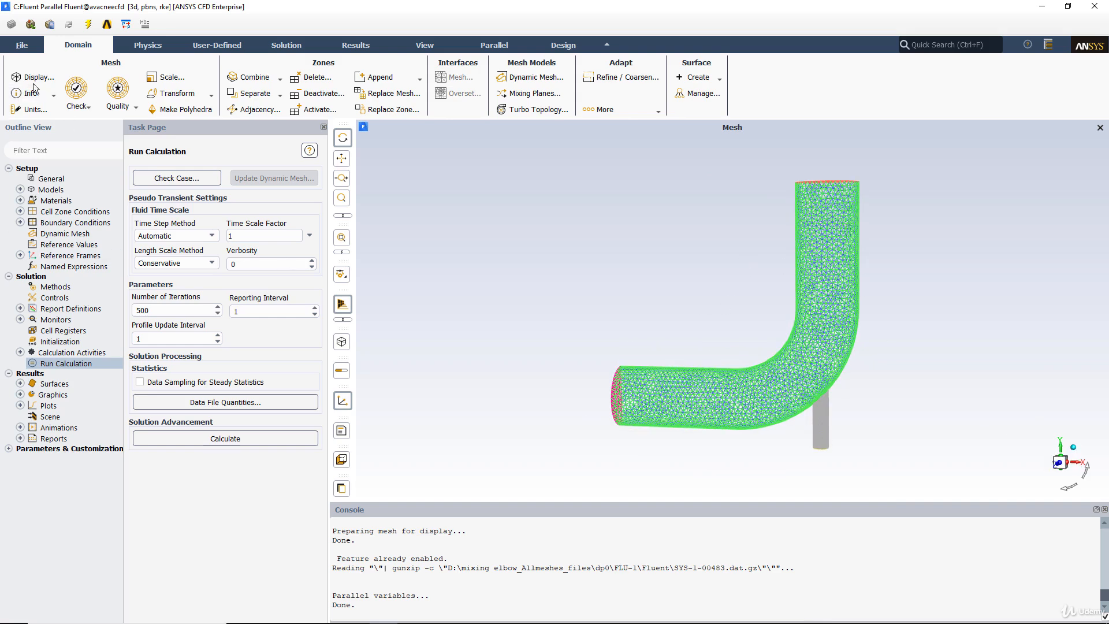
# Step: Start a new iso-surface with the mesh X-Coordinate as its surface of constant
pyautogui.click(355, 46)
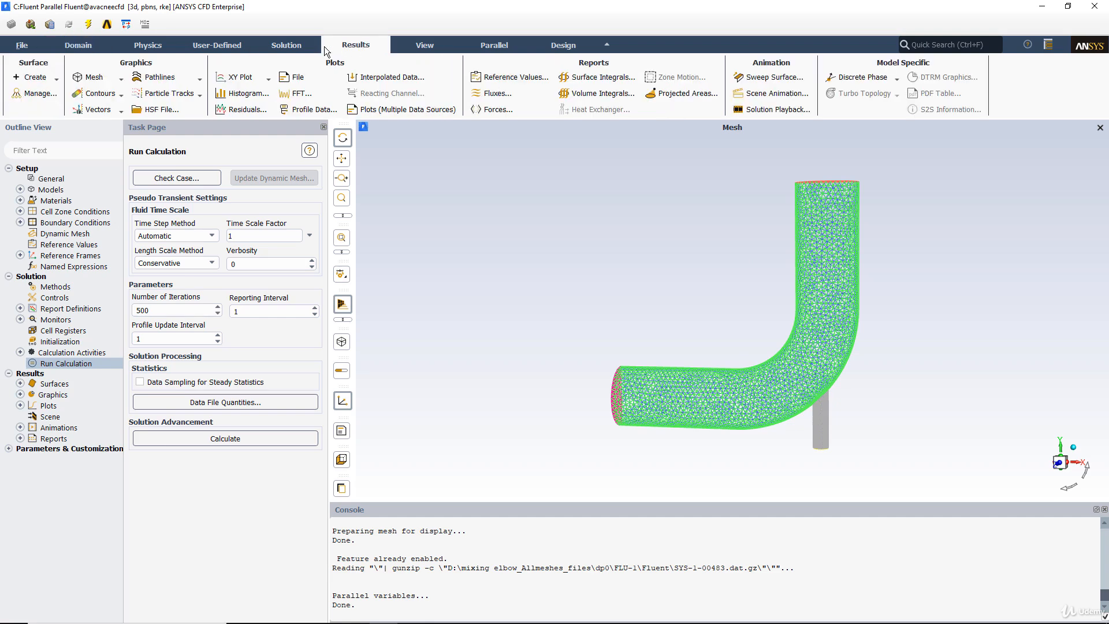
pyautogui.click(41, 79)
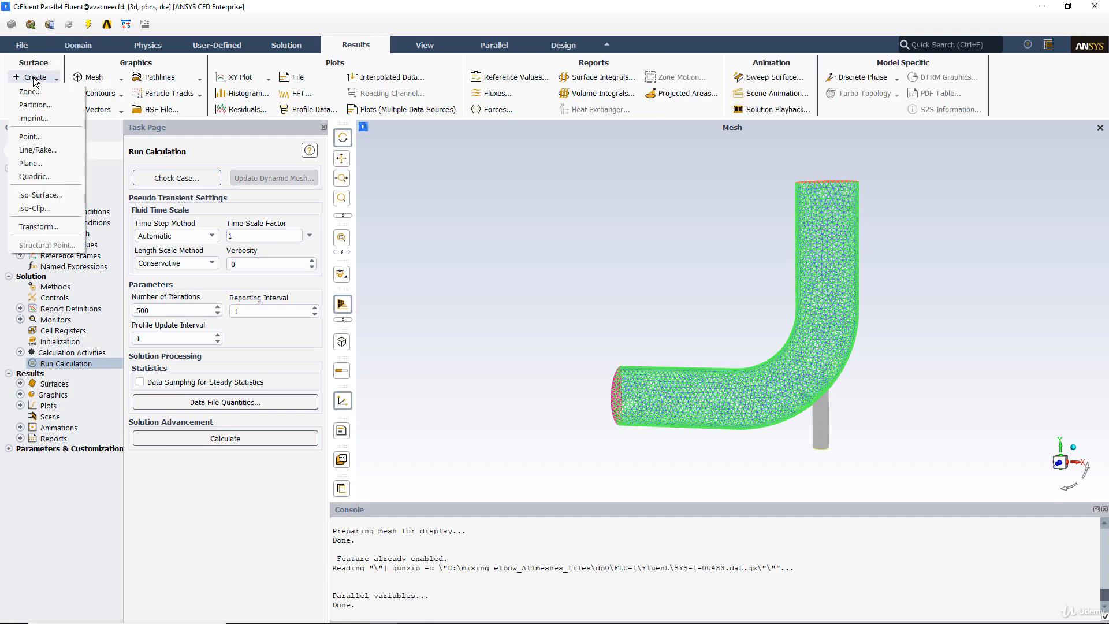
pyautogui.click(41, 195)
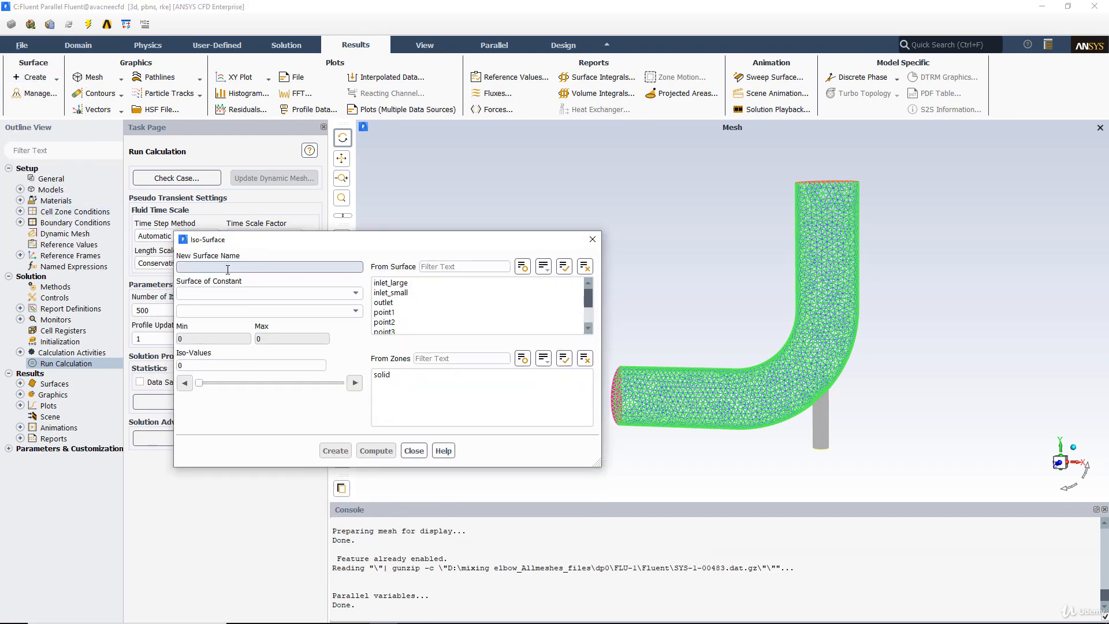
pyautogui.click(341, 292)
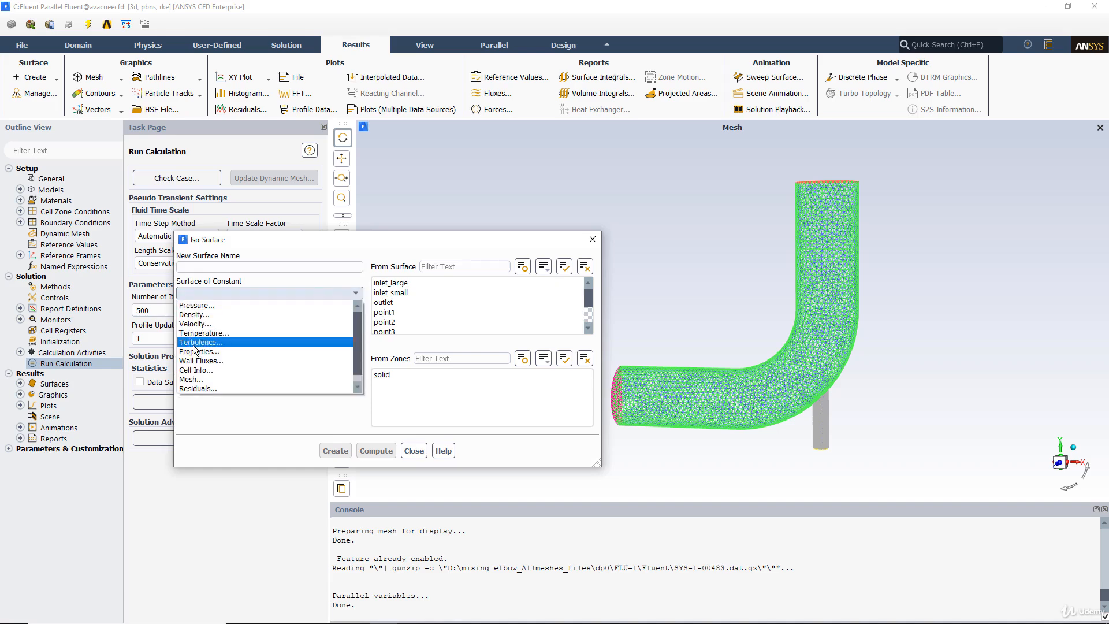
pyautogui.click(196, 379)
pyautogui.moveTo(858, 414); pyautogui.dragTo(1068, 430)
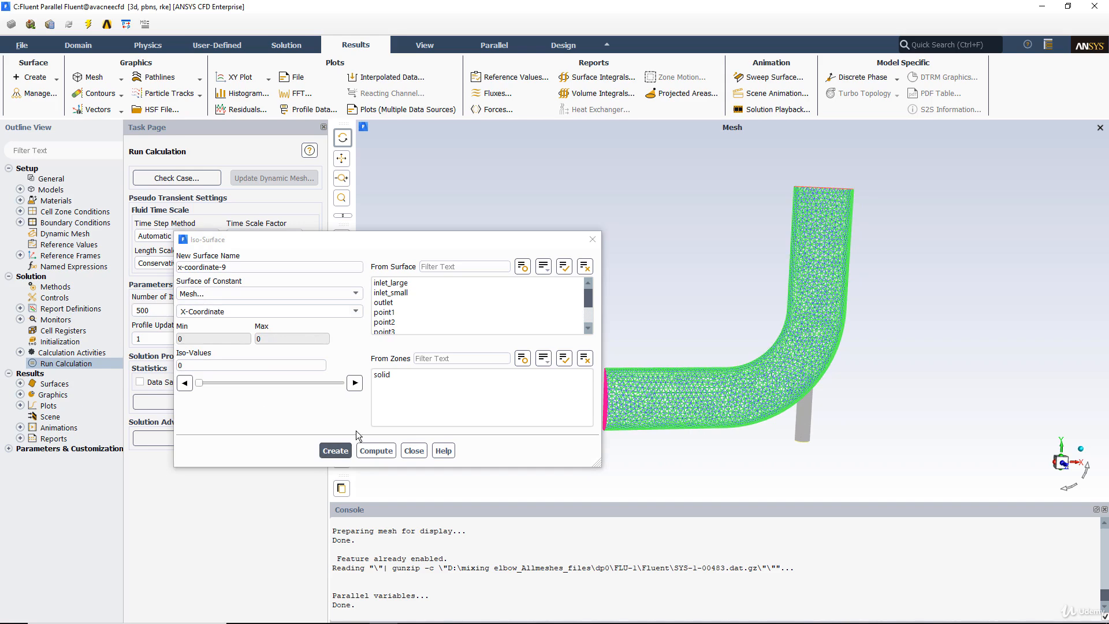
# Step: Create the X-Coordinate iso-surface at 6.784 in, near the large inlet of the elbow
pyautogui.moveTo(199, 382); pyautogui.dragTo(214, 383)
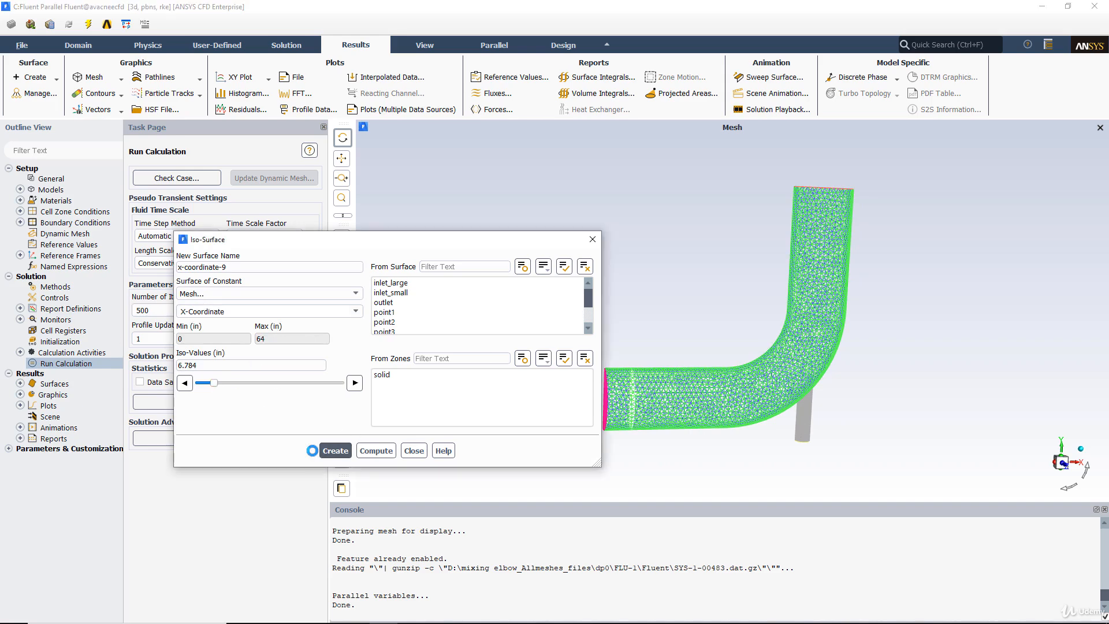
pyautogui.moveTo(724, 403); pyautogui.dragTo(768, 414)
pyautogui.moveTo(620, 368); pyautogui.dragTo(691, 445, button='middle')
pyautogui.moveTo(541, 235); pyautogui.dragTo(410, 238)
pyautogui.moveTo(624, 209); pyautogui.dragTo(602, 223)
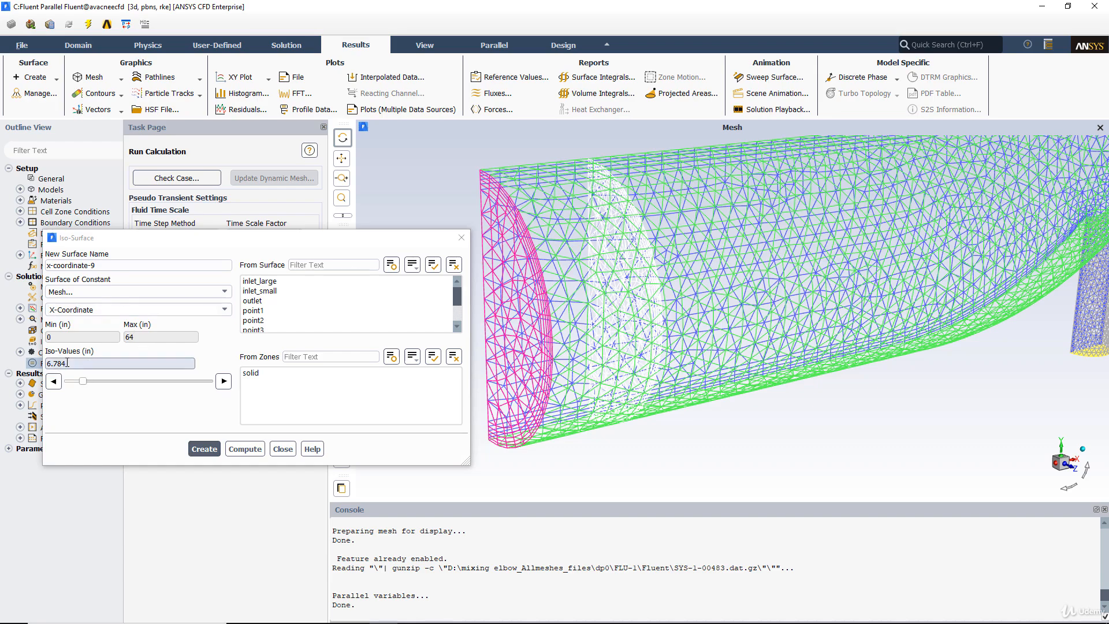
pyautogui.moveTo(624, 291); pyautogui.dragTo(573, 261)
pyautogui.click(210, 450)
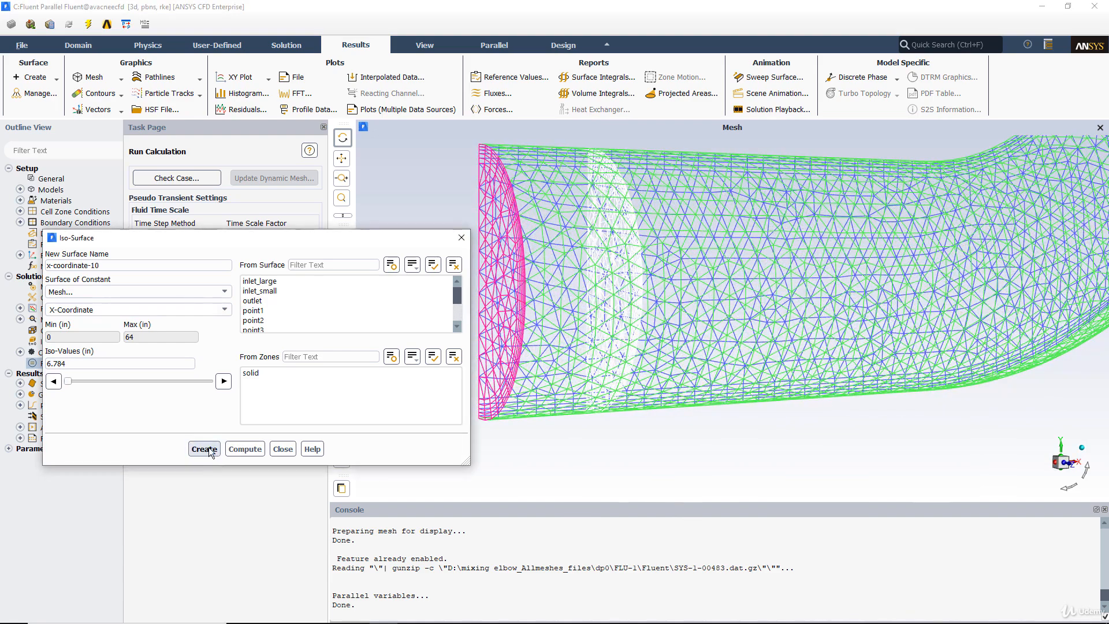
# Step: Create two more X-Coordinate iso-surfaces farther along the pipe, the second at 47.296 in within the bend
pyautogui.moveTo(103, 381); pyautogui.dragTo(118, 381)
pyautogui.click(205, 449)
pyautogui.moveTo(68, 381); pyautogui.dragTo(172, 381)
pyautogui.moveTo(769, 242); pyautogui.dragTo(745, 228, button='middle')
pyautogui.moveTo(806, 248); pyautogui.dragTo(775, 262)
pyautogui.moveTo(748, 302); pyautogui.dragTo(810, 339, button='middle')
pyautogui.moveTo(563, 241); pyautogui.dragTo(646, 262)
pyautogui.click(205, 448)
# Step: Switch the iso-surface variable to Y-Coordinate, compute its range and create a surface at 36.97577 in across the vertical leg
pyautogui.click(128, 309)
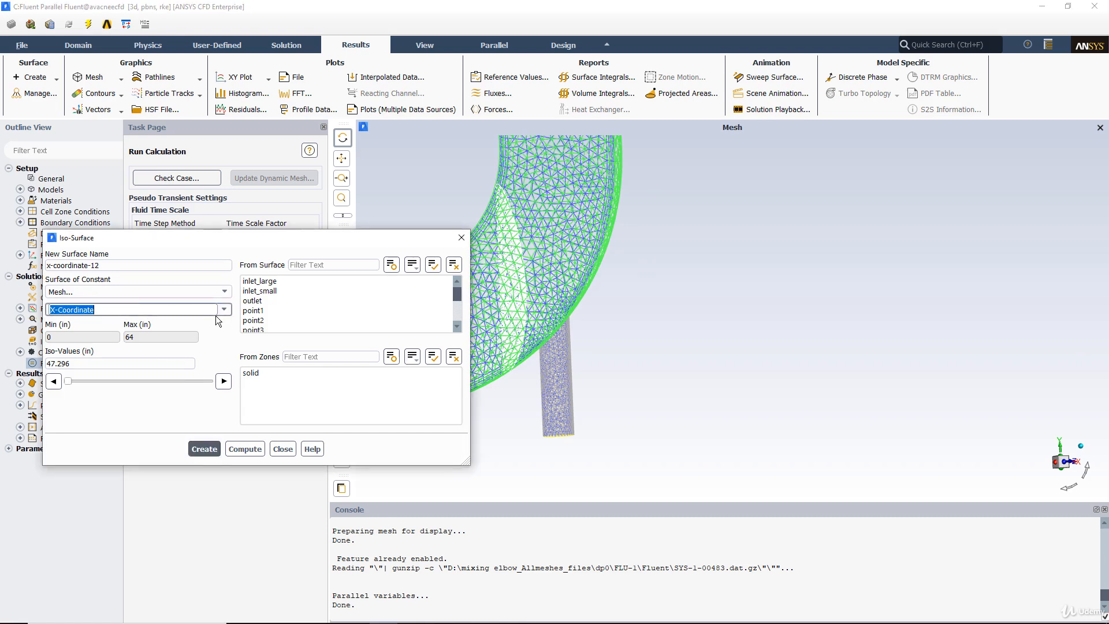
pyautogui.click(224, 310)
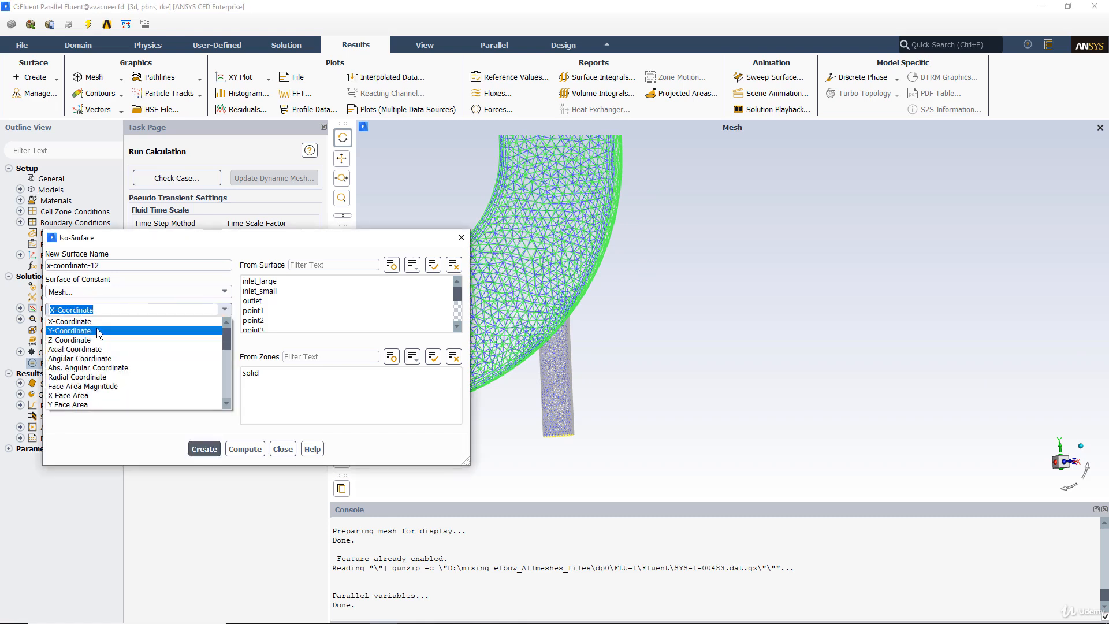
pyautogui.click(96, 328)
pyautogui.click(242, 449)
pyautogui.moveTo(559, 339); pyautogui.dragTo(522, 342)
pyautogui.moveTo(68, 383); pyautogui.dragTo(153, 381)
pyautogui.moveTo(611, 282); pyautogui.dragTo(545, 212, button='middle')
pyautogui.moveTo(579, 230); pyautogui.dragTo(653, 245)
pyautogui.moveTo(669, 242); pyautogui.dragTo(785, 322, button='middle')
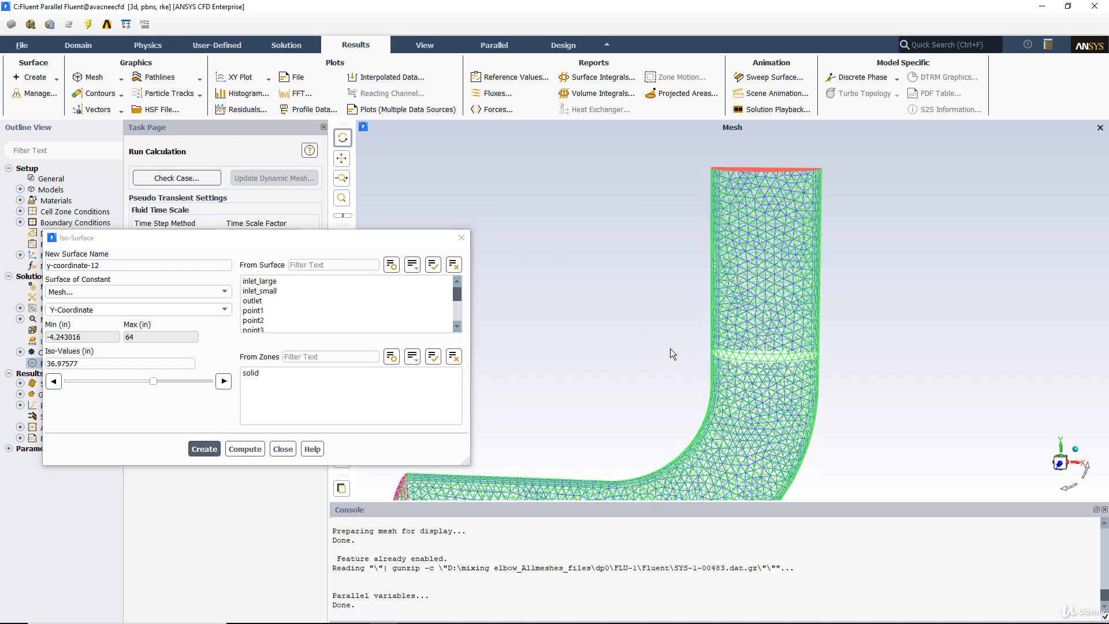
pyautogui.click(204, 448)
# Step: Create a second Y-Coordinate iso-surface at 30.83389 in, lower on the vertical leg
pyautogui.moveTo(69, 383); pyautogui.dragTo(103, 383)
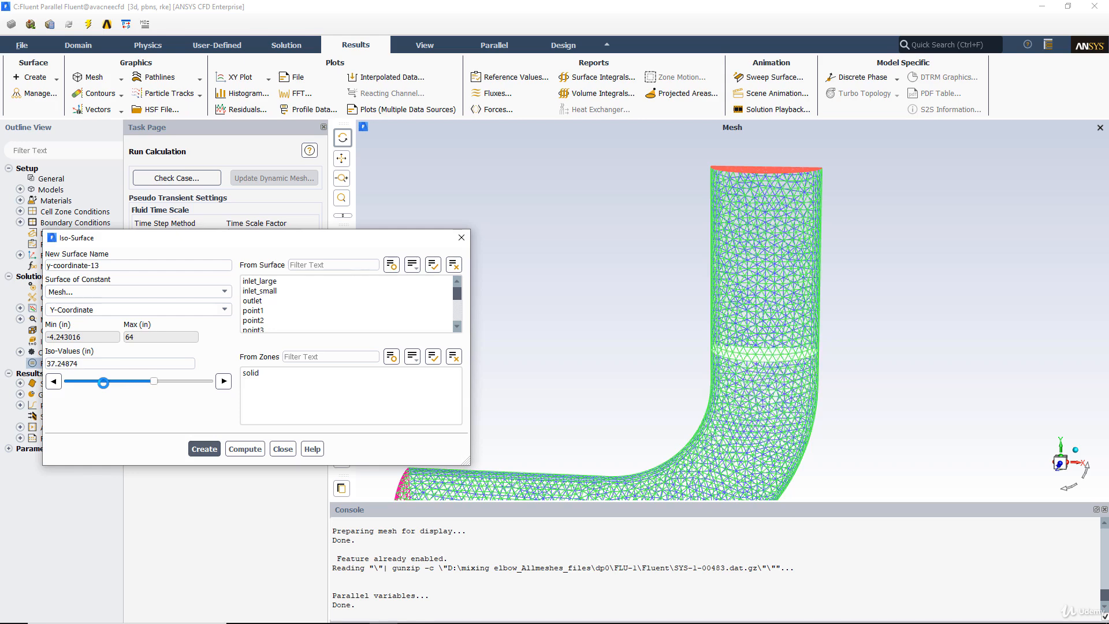
pyautogui.click(129, 382)
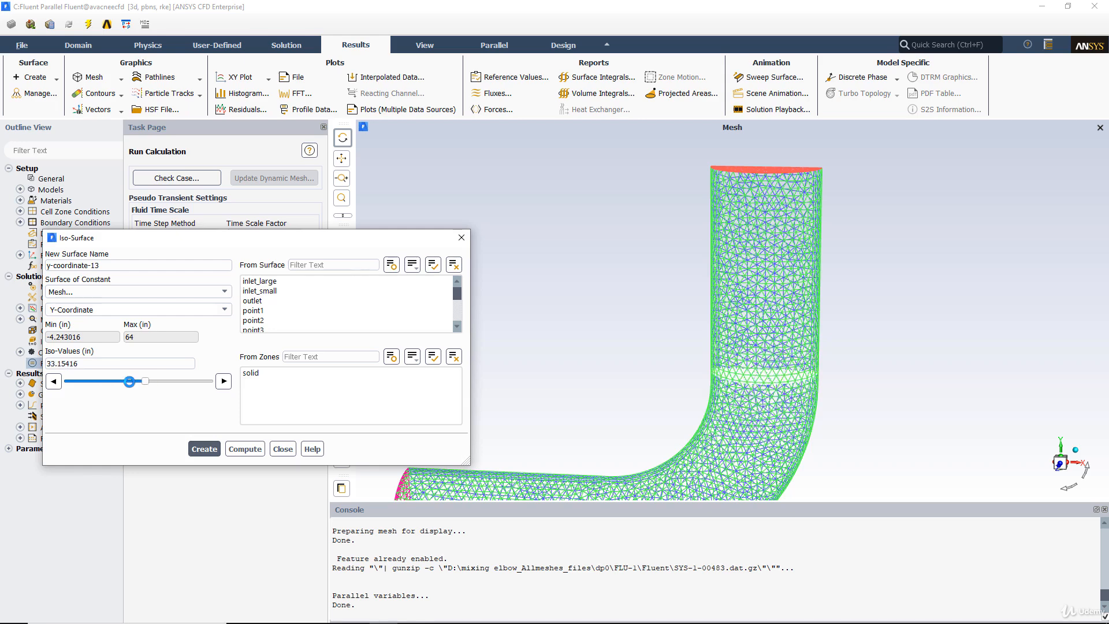
pyautogui.moveTo(131, 382); pyautogui.dragTo(140, 383)
pyautogui.click(205, 449)
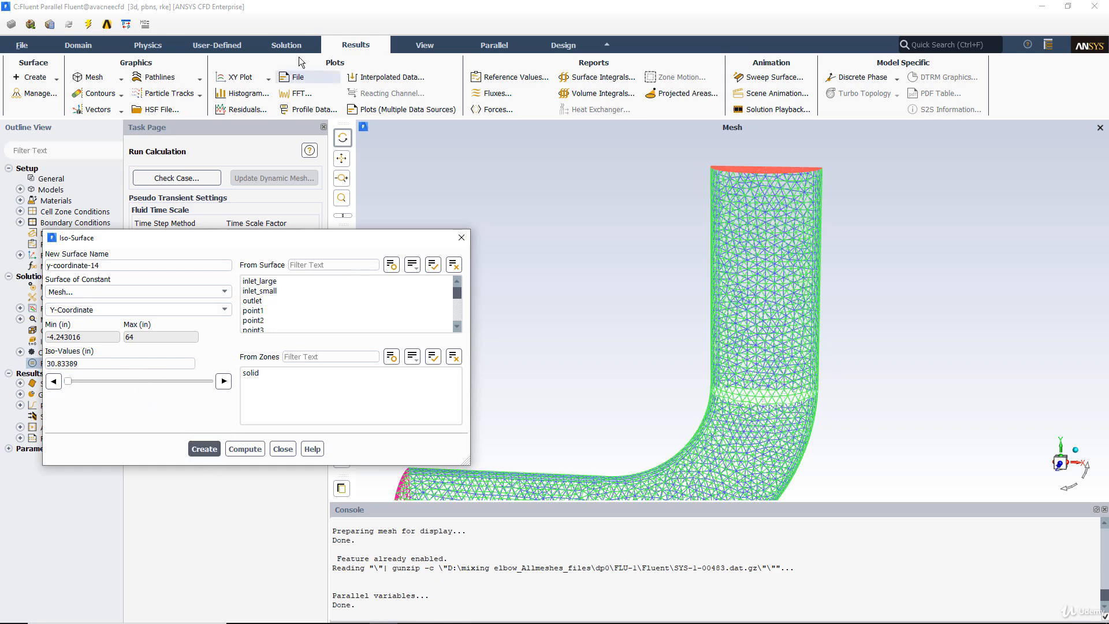
# Step: Display filled contours of static pressure on the symmetry surface
pyautogui.click(97, 96)
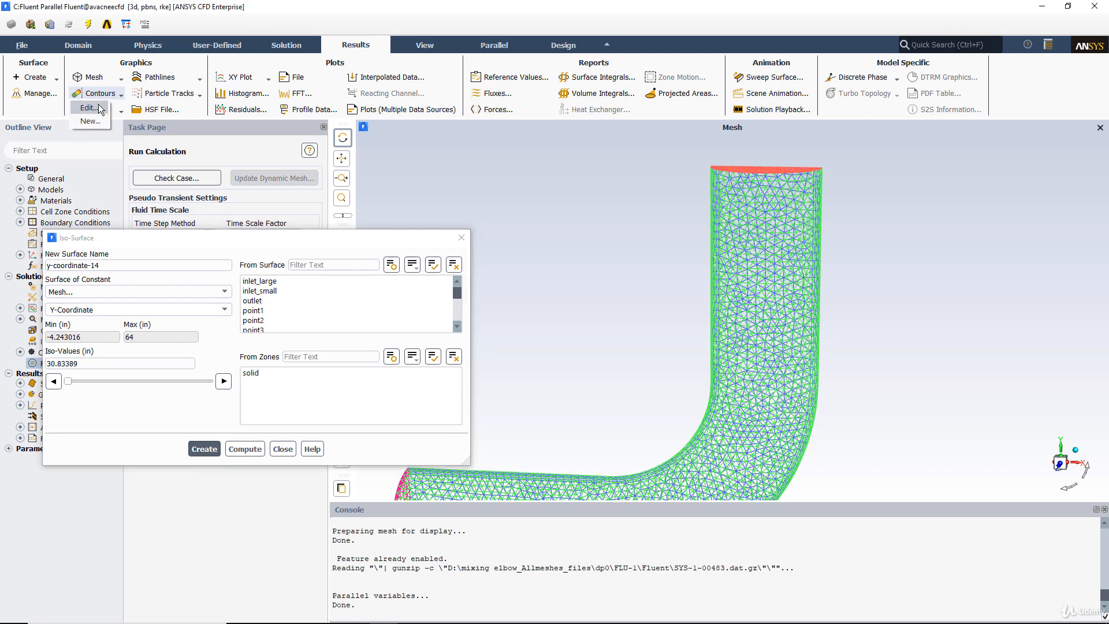
pyautogui.click(98, 106)
pyautogui.moveTo(278, 298); pyautogui.dragTo(281, 195)
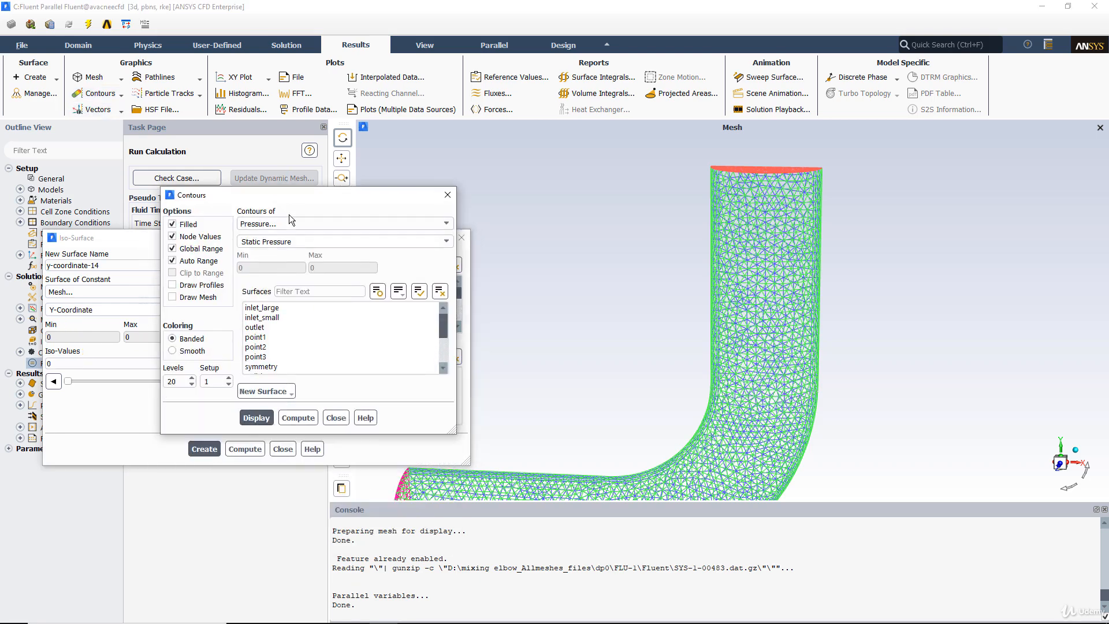
pyautogui.click(283, 223)
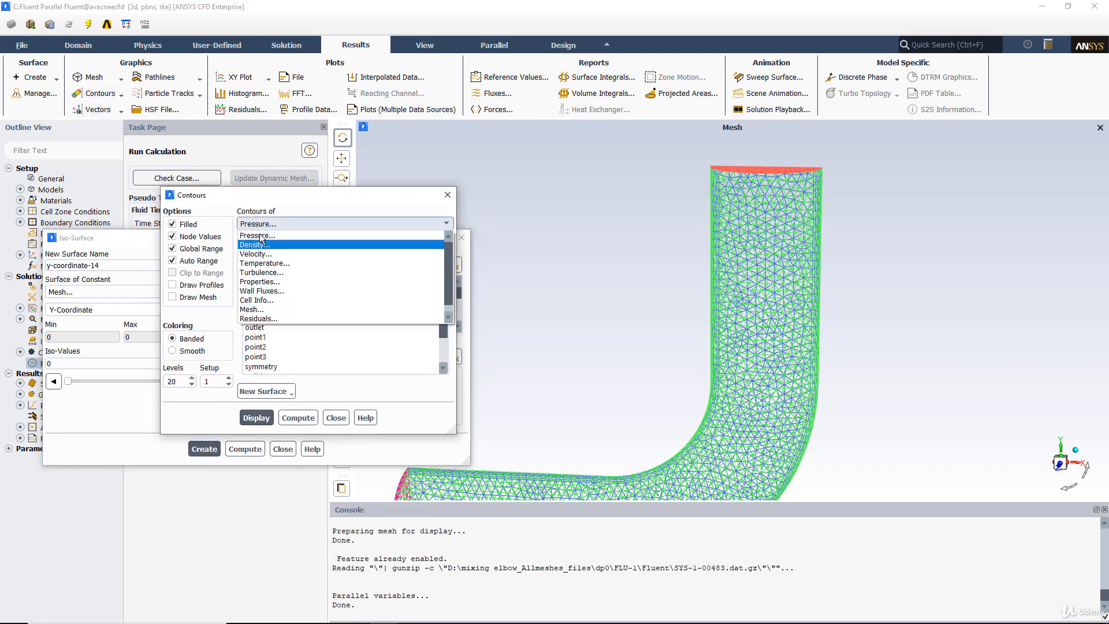
pyautogui.click(261, 235)
pyautogui.scroll(-1, 280, 354)
pyautogui.click(261, 337)
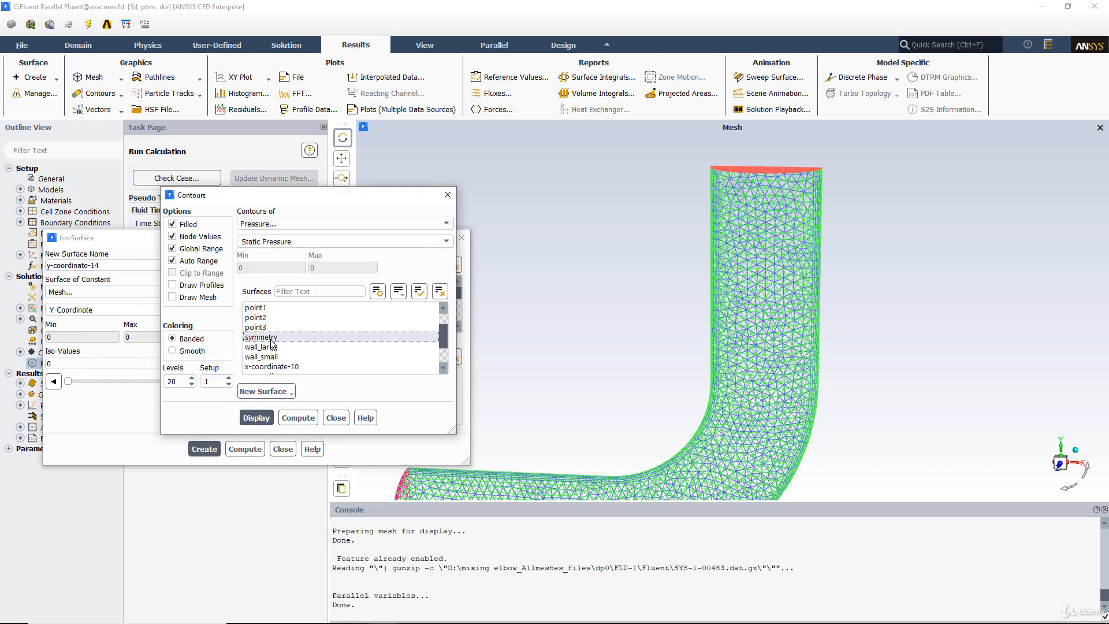
pyautogui.click(256, 418)
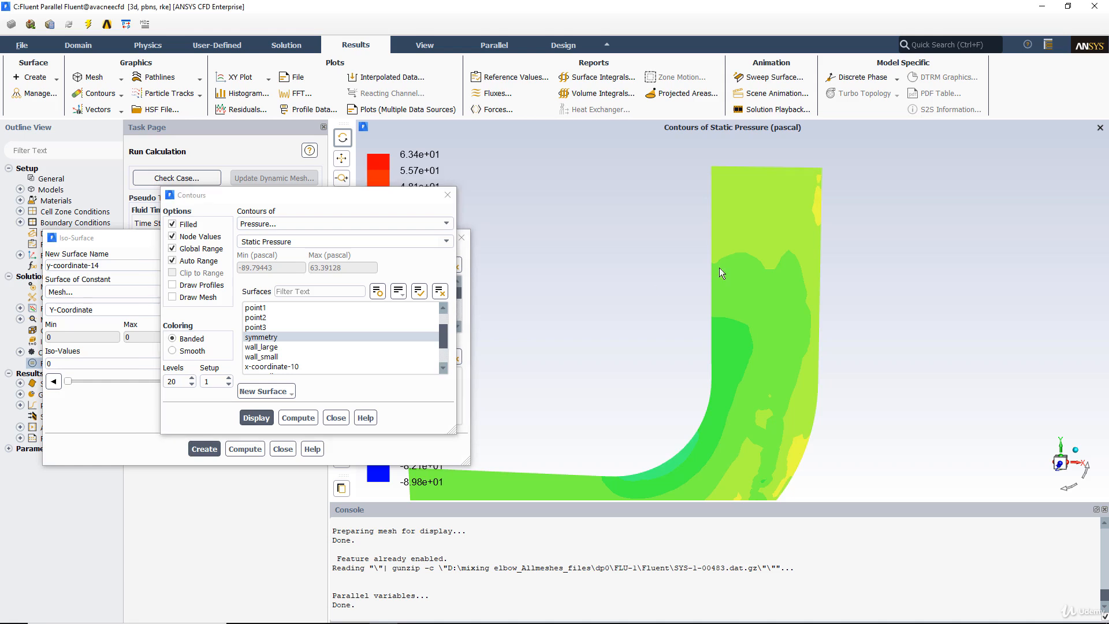
# Step: Redisplay the pressure contours with Global Range off, and restore the Global Range display for comparison
pyautogui.scroll(-3, 664, 242)
pyautogui.moveTo(666, 315); pyautogui.dragTo(781, 415, button='middle')
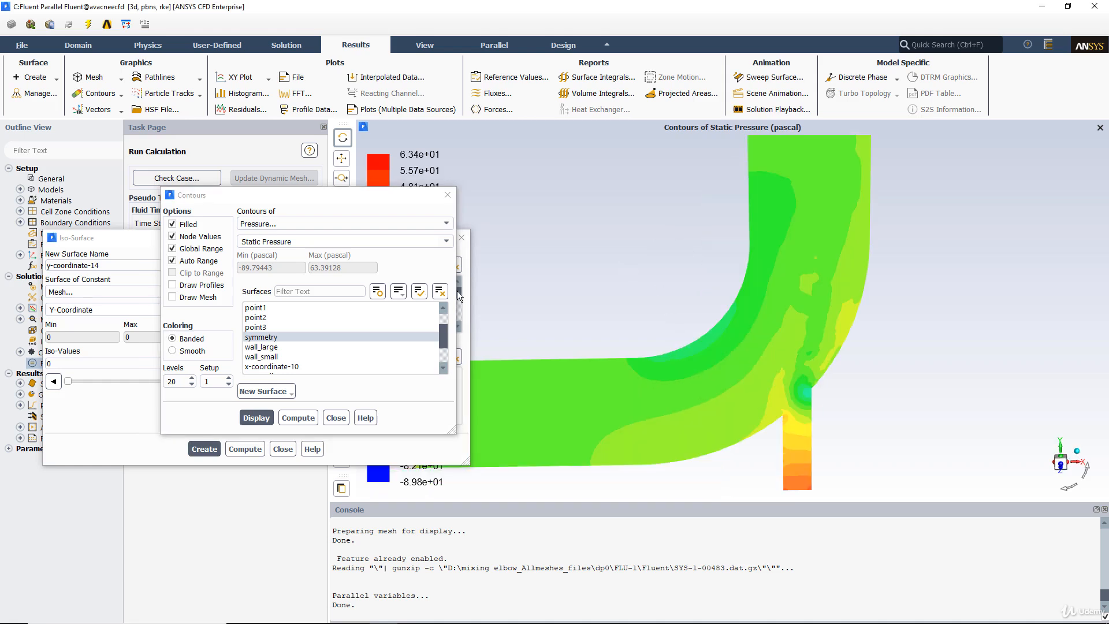
pyautogui.click(190, 253)
pyautogui.click(259, 420)
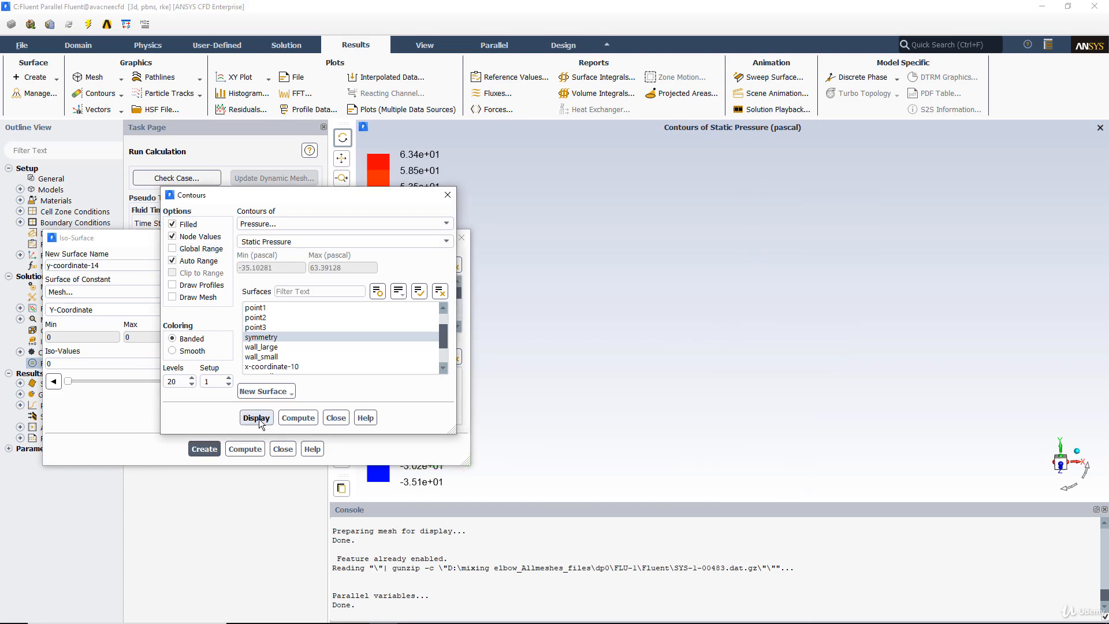
pyautogui.click(172, 248)
pyautogui.click(260, 417)
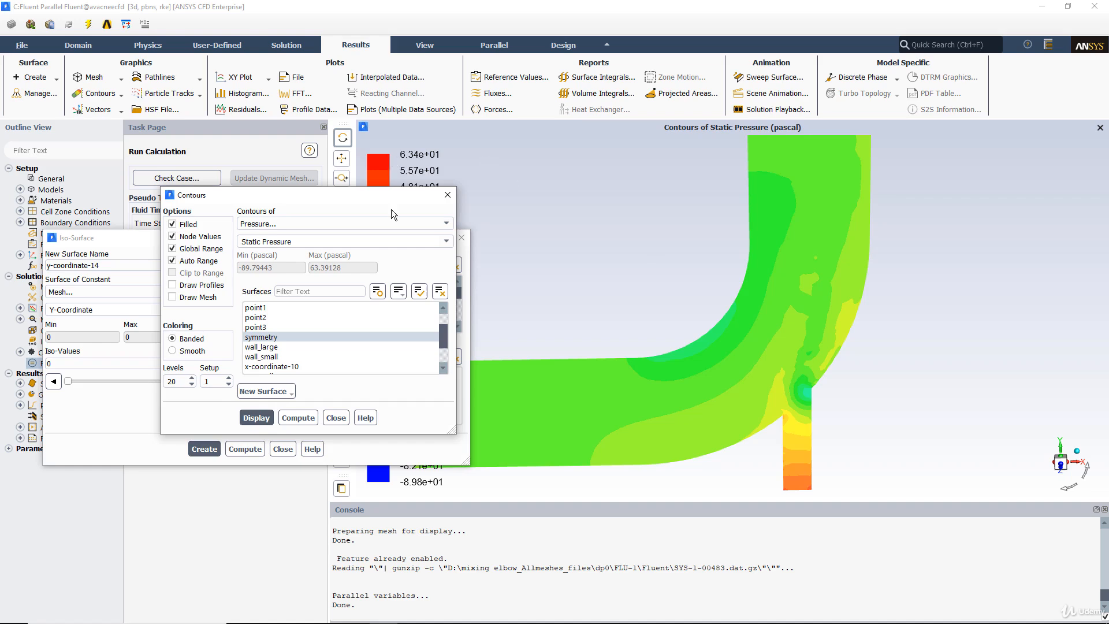
# Step: Move the open dialogs clear of the colour legend and display velocity magnitude contours on the symmetry surface
pyautogui.moveTo(300, 194); pyautogui.dragTo(198, 211)
pyautogui.moveTo(405, 241); pyautogui.dragTo(293, 404)
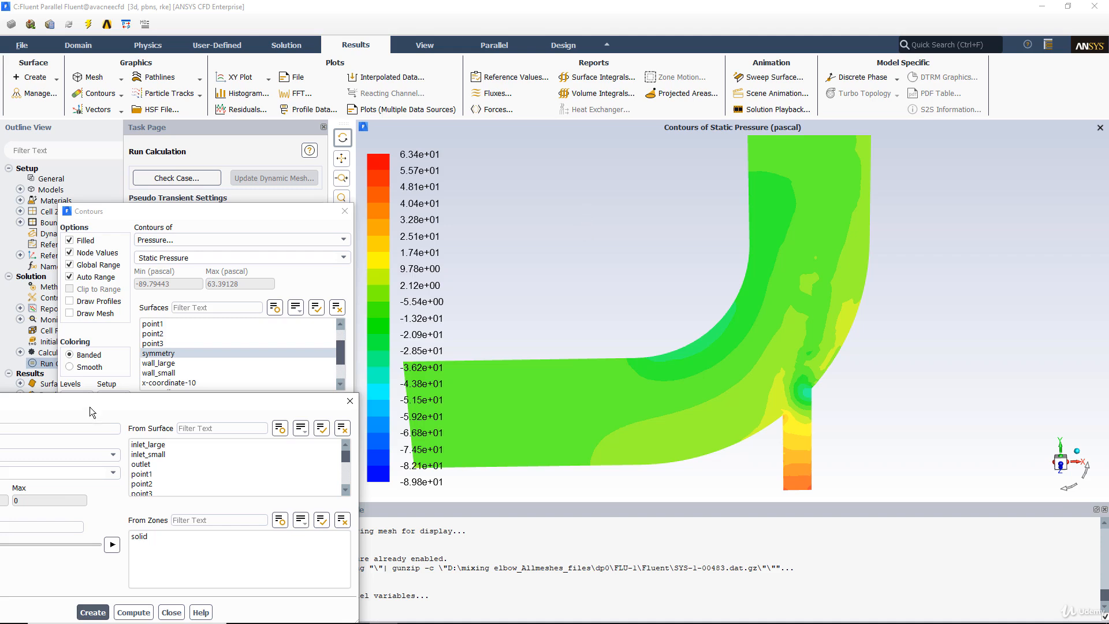
pyautogui.moveTo(147, 403); pyautogui.dragTo(359, 346)
pyautogui.click(185, 240)
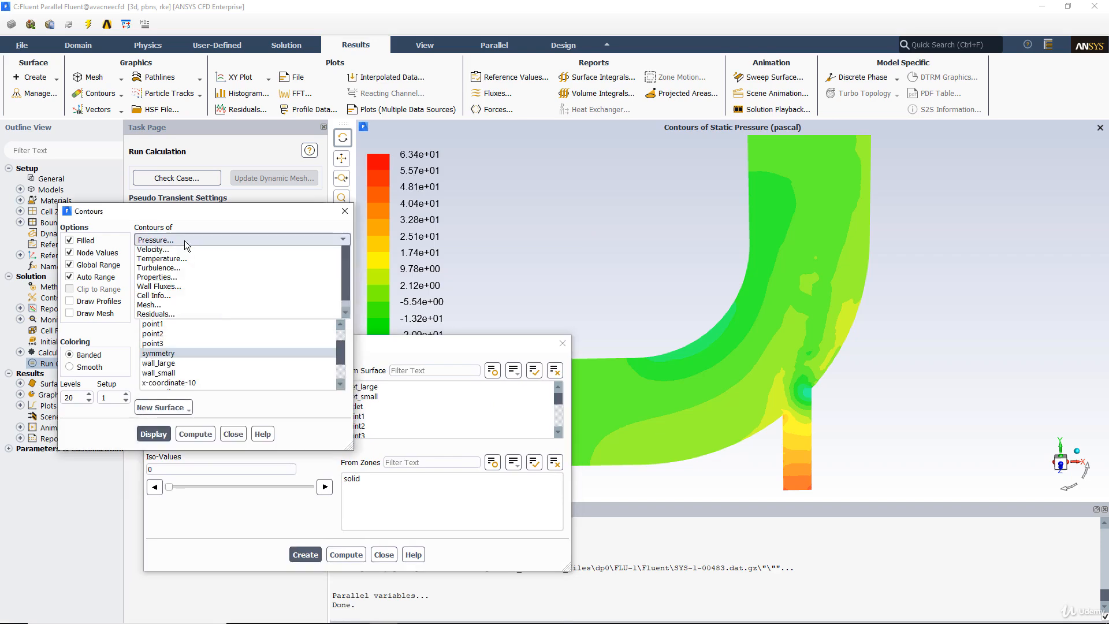
pyautogui.click(153, 270)
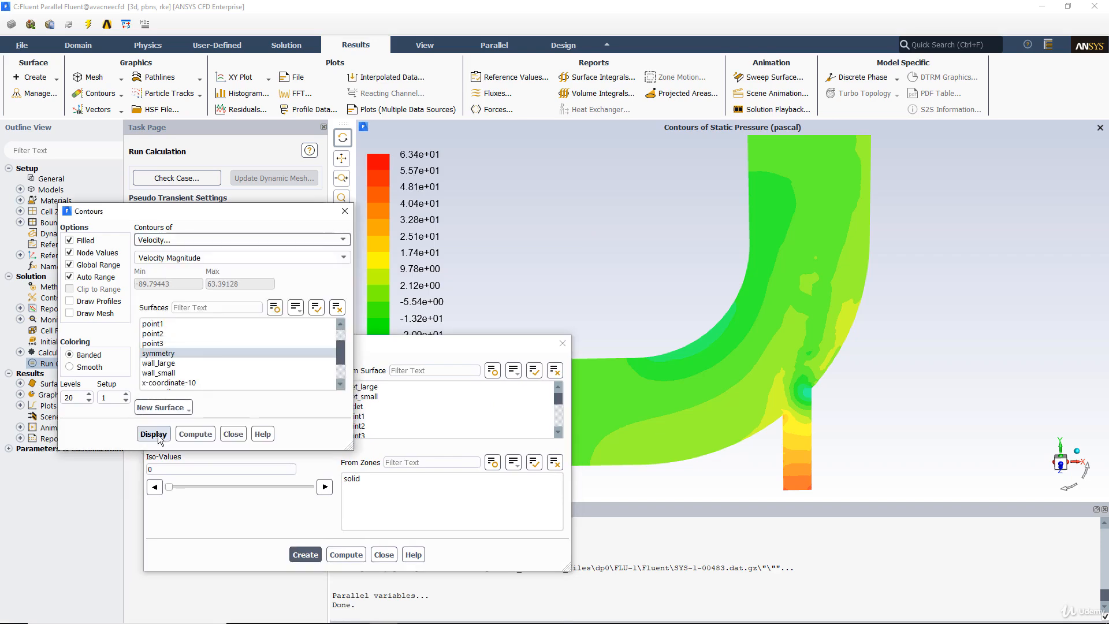
pyautogui.click(153, 433)
# Step: Display static temperature contours on the symmetry surface
pyautogui.moveTo(974, 289); pyautogui.dragTo(811, 267, button='middle')
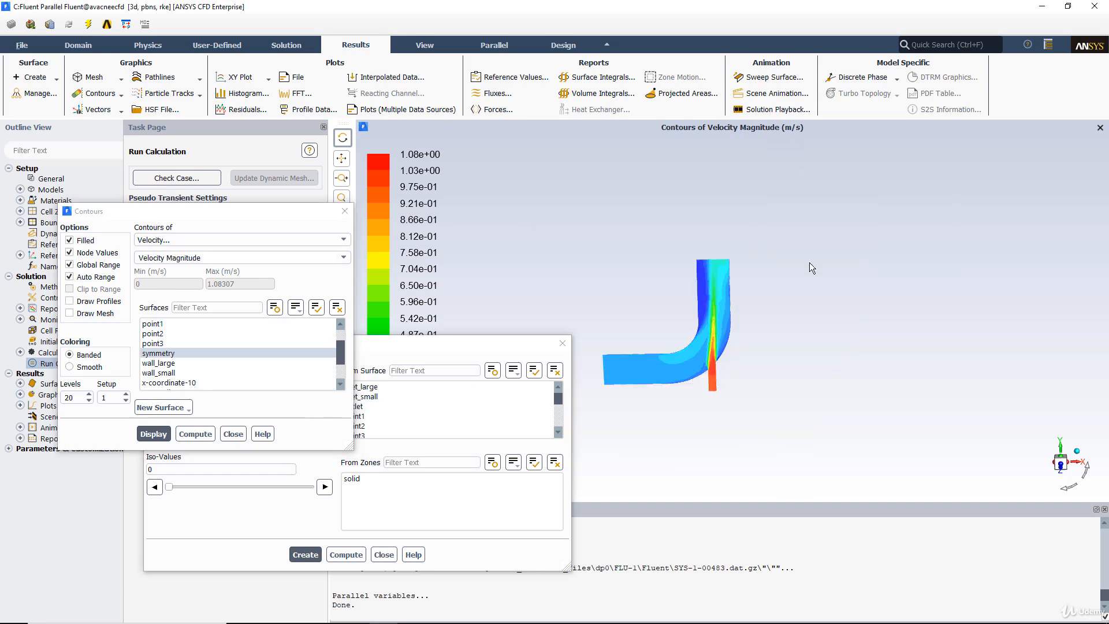
pyautogui.moveTo(715, 310); pyautogui.dragTo(785, 428, button='middle')
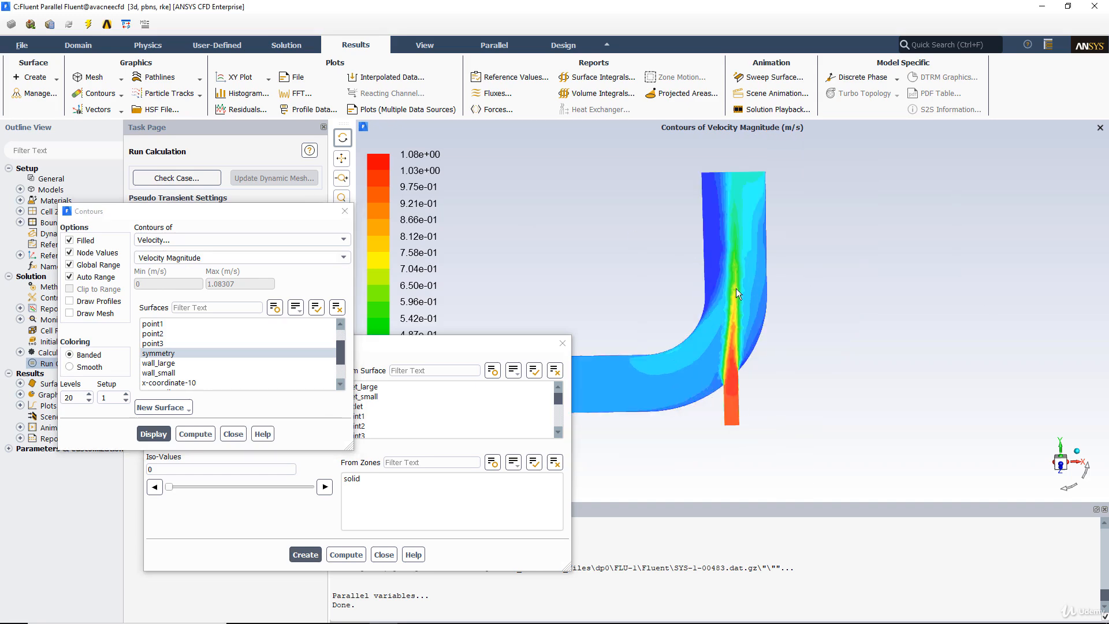
pyautogui.click(183, 241)
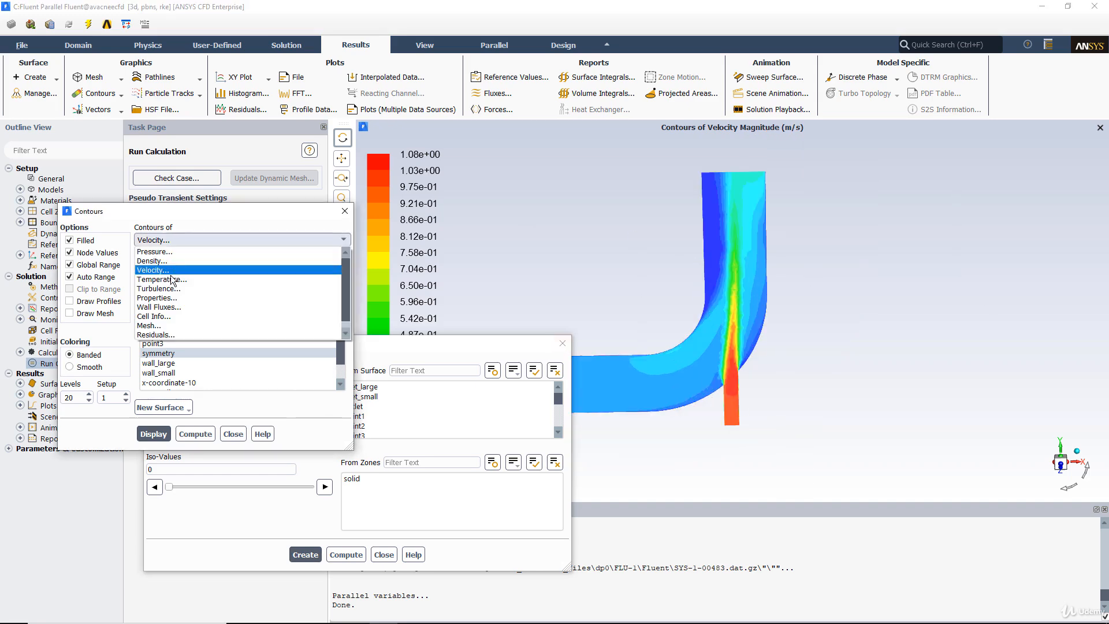
pyautogui.click(175, 275)
pyautogui.click(153, 434)
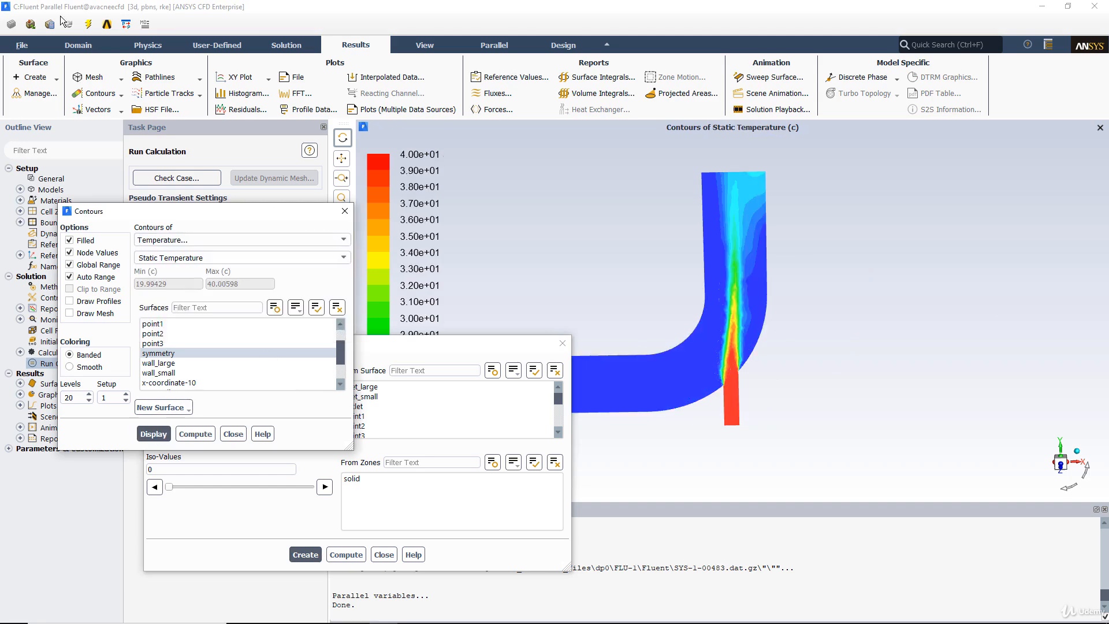
# Step: Open the Save Picture settings and preview the temperature contour image at 1920 by 1080, reframing it to show the whole elbow
pyautogui.click(19, 46)
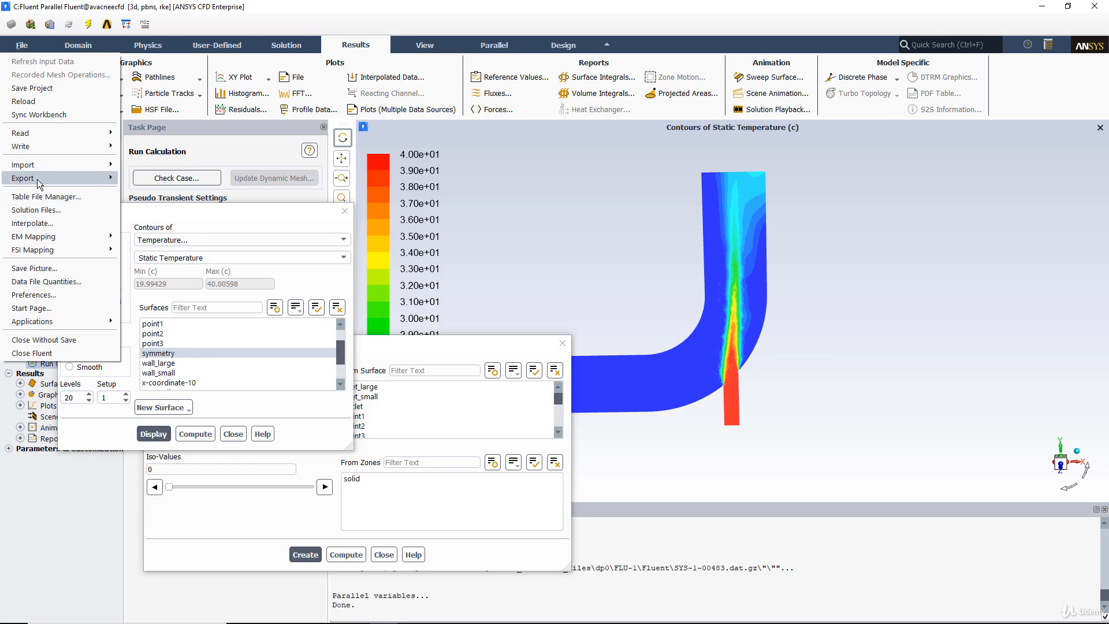
pyautogui.moveTo(36, 178)
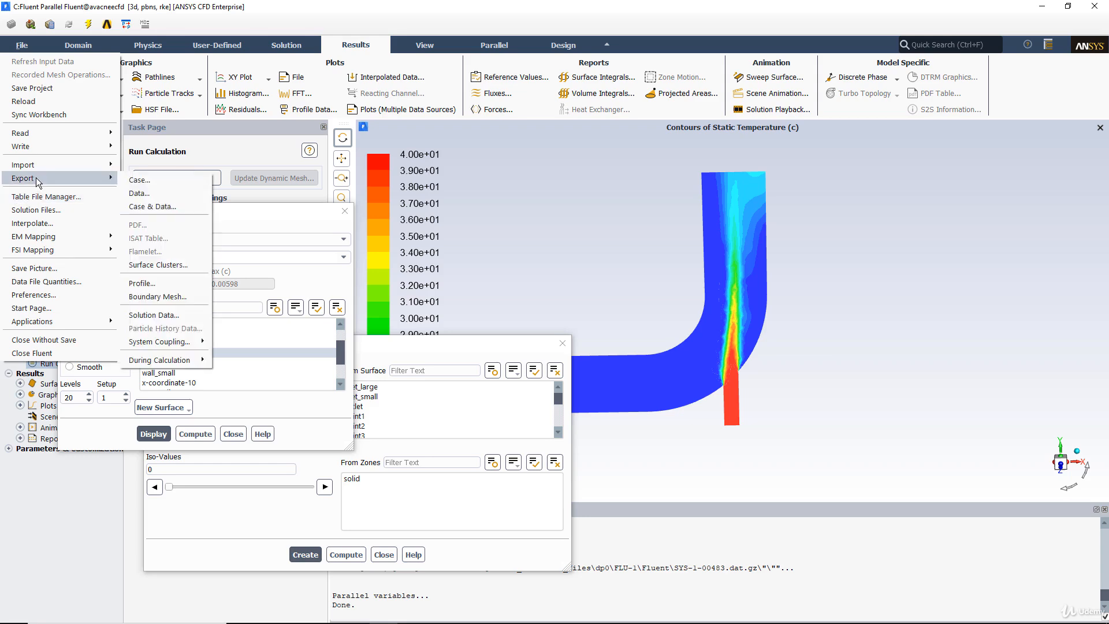
pyautogui.click(35, 268)
pyautogui.moveTo(279, 307); pyautogui.dragTo(188, 250)
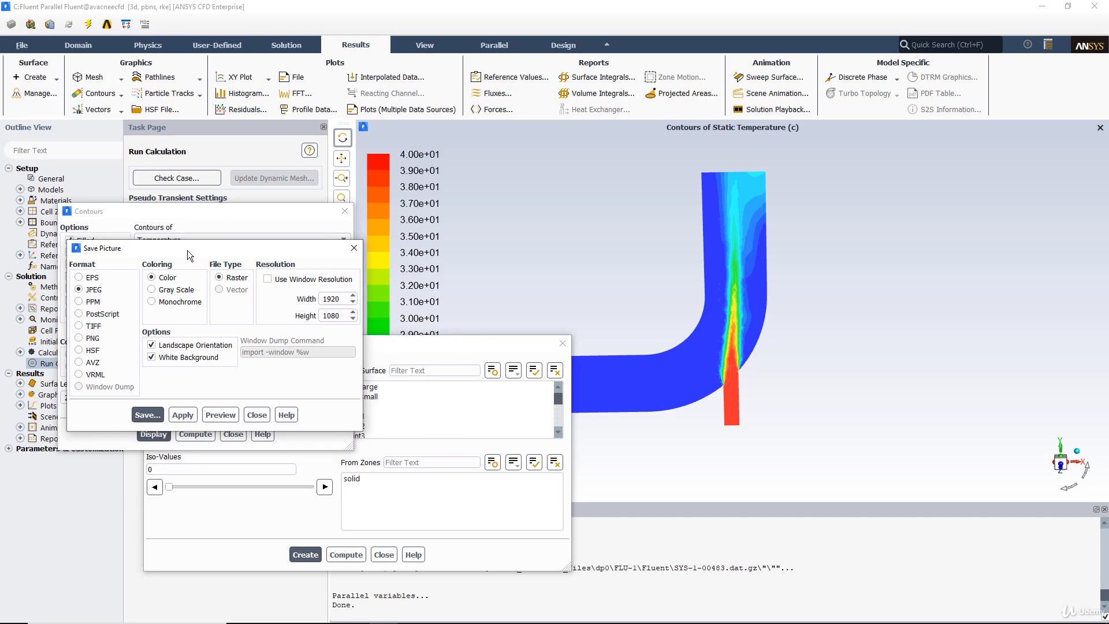
pyautogui.click(216, 415)
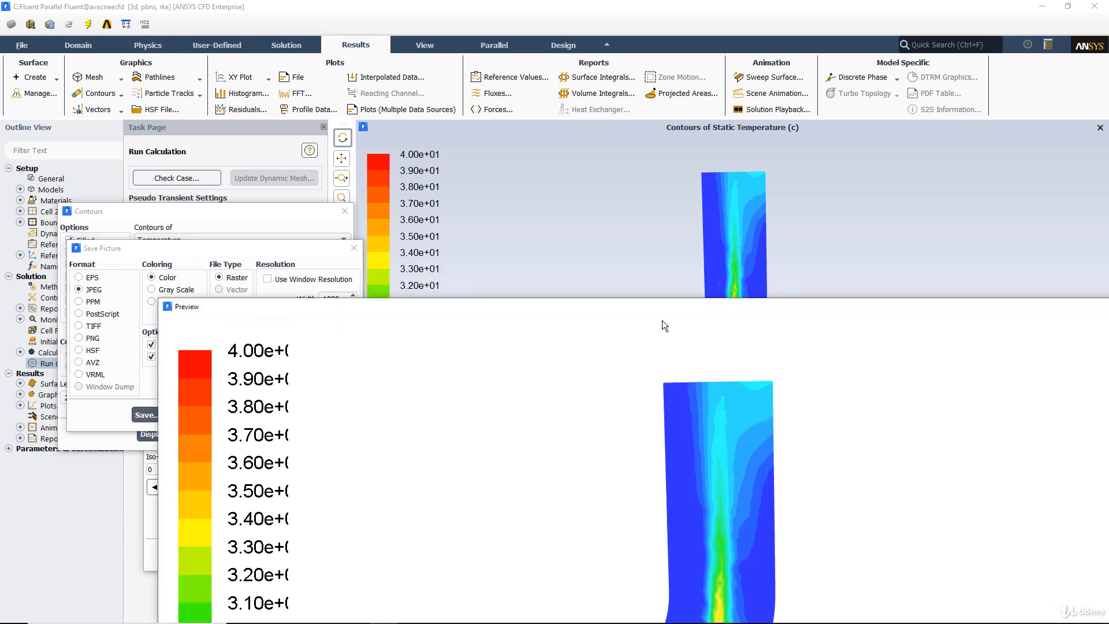
pyautogui.moveTo(746, 315); pyautogui.dragTo(530, 28)
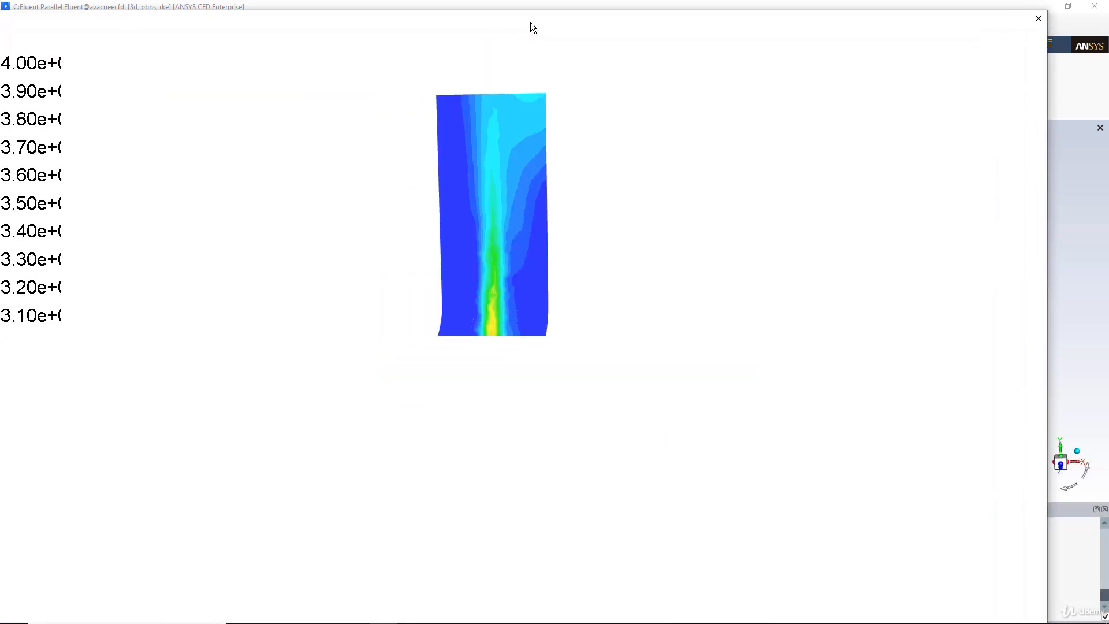
pyautogui.click(1038, 18)
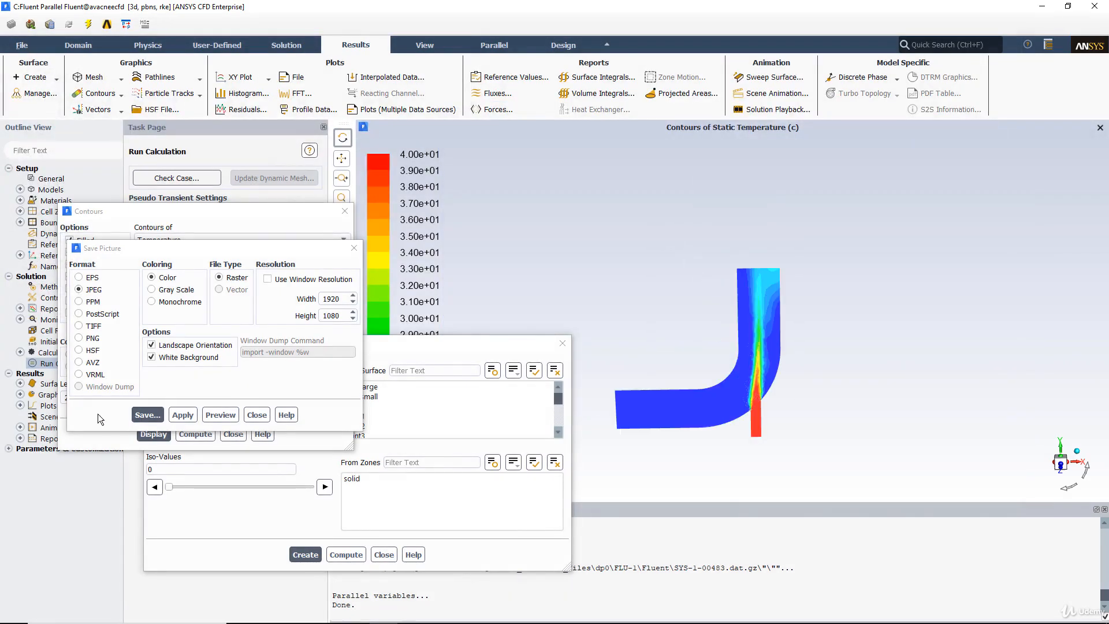
pyautogui.click(219, 417)
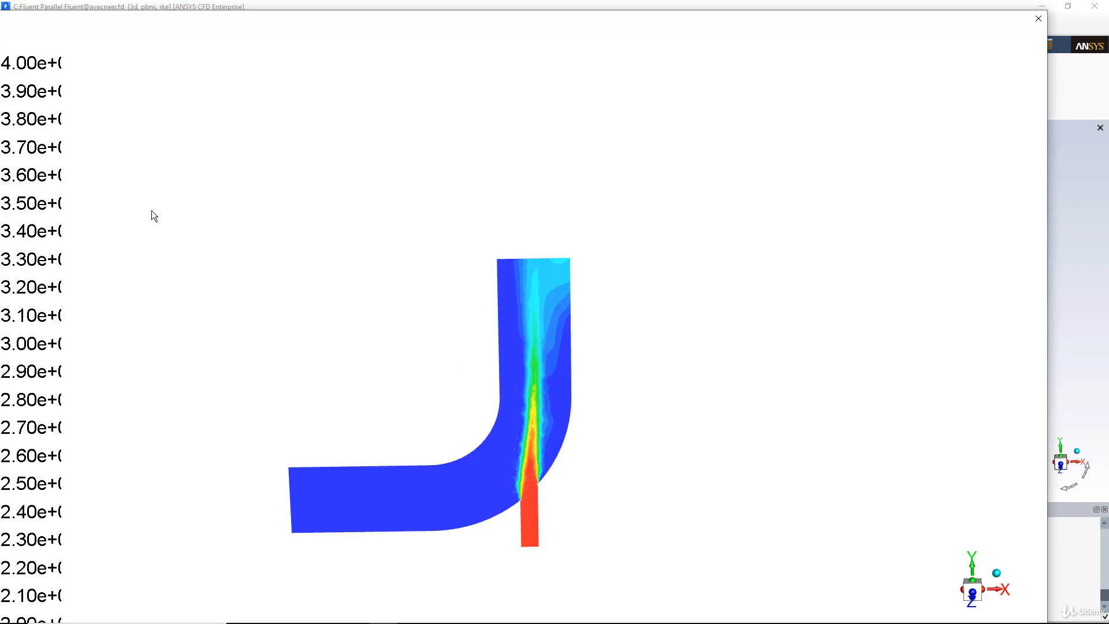
pyautogui.click(1035, 20)
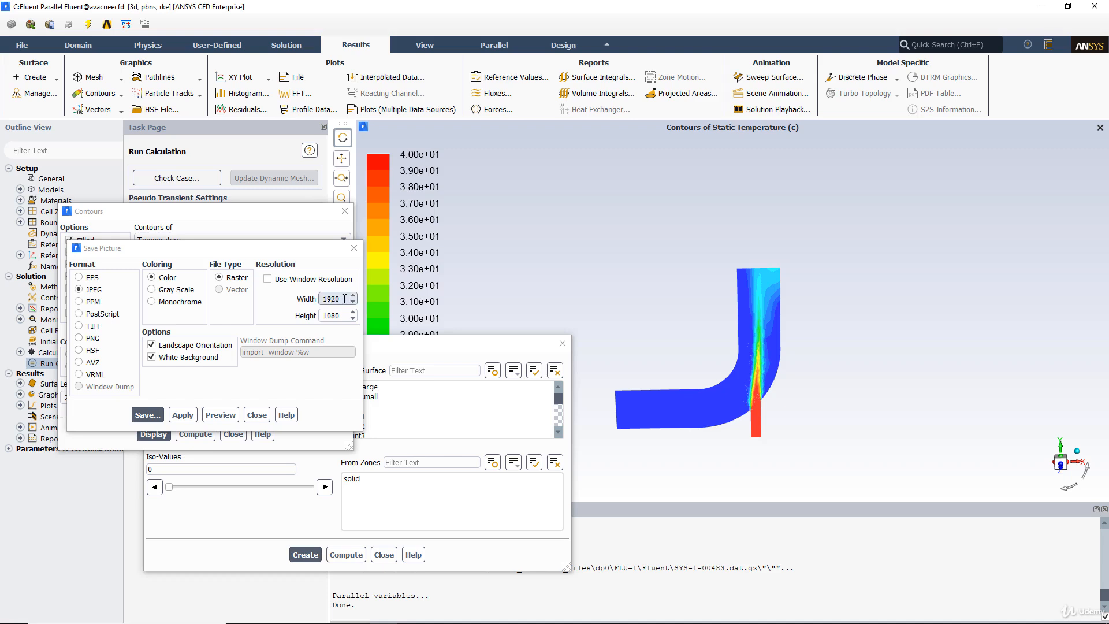
# Step: Set the picture to use window resolution, turn off its white background, and preview the image after each change
pyautogui.click(276, 281)
pyautogui.click(226, 414)
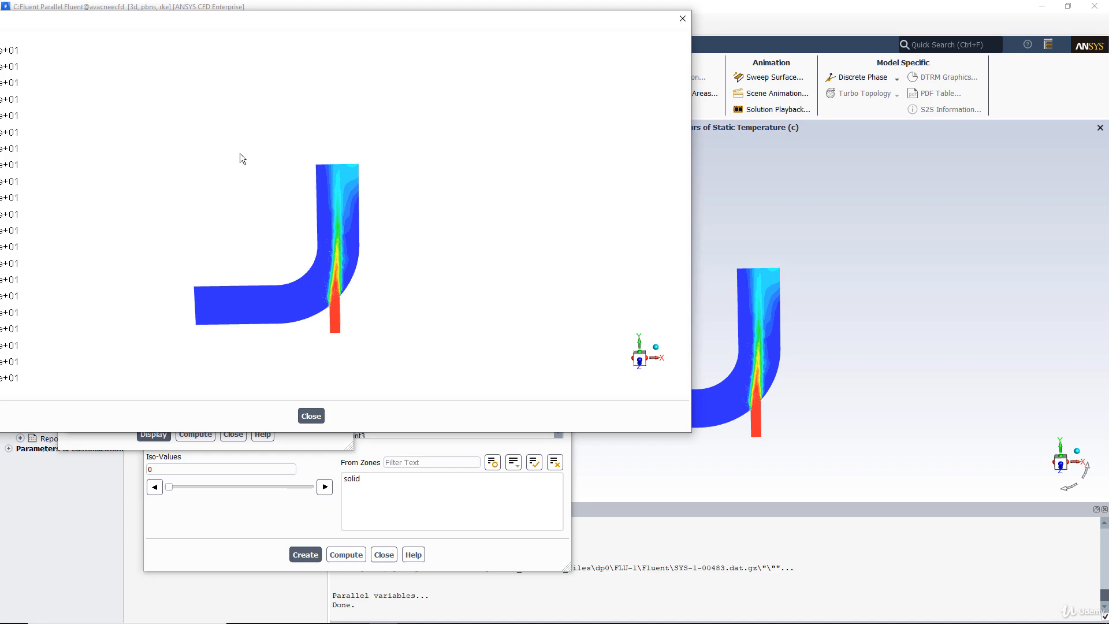
pyautogui.moveTo(403, 37); pyautogui.dragTo(601, 78)
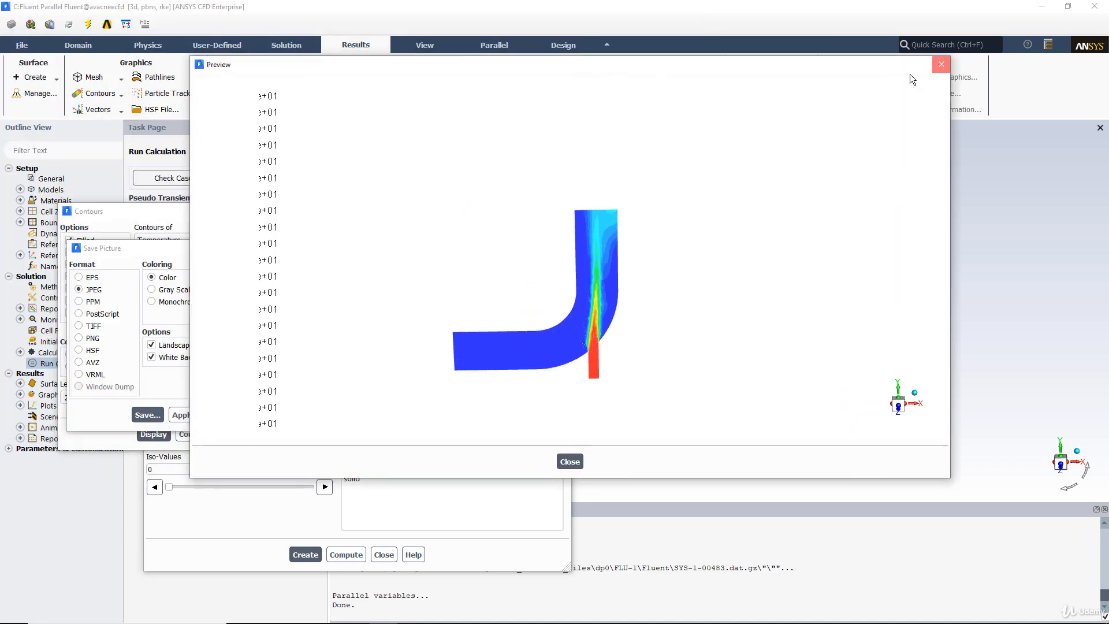
pyautogui.click(941, 64)
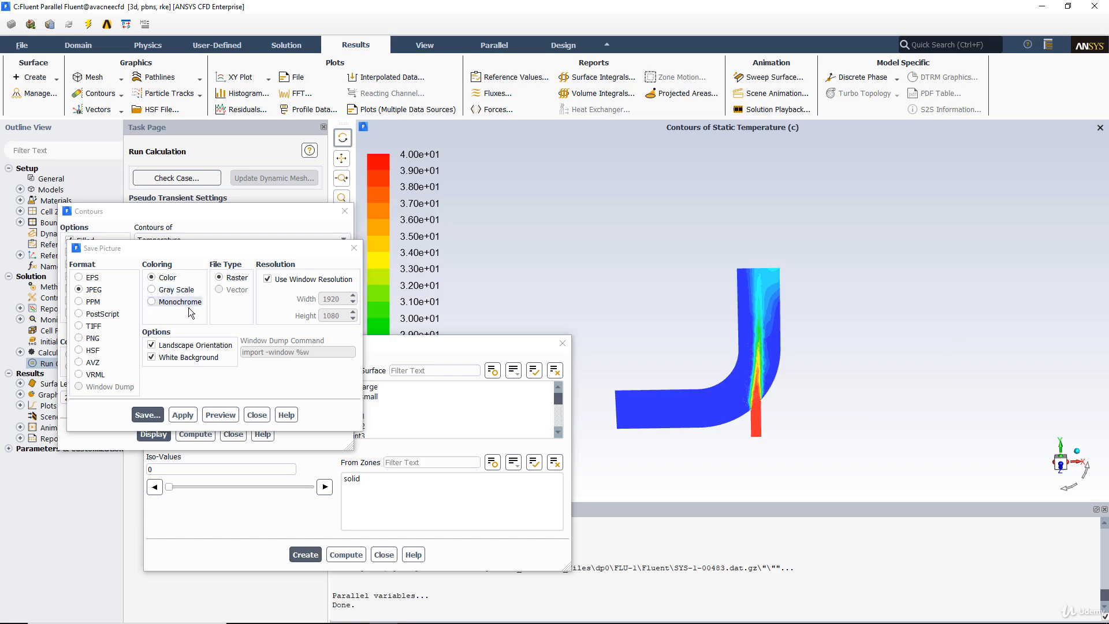
pyautogui.click(160, 358)
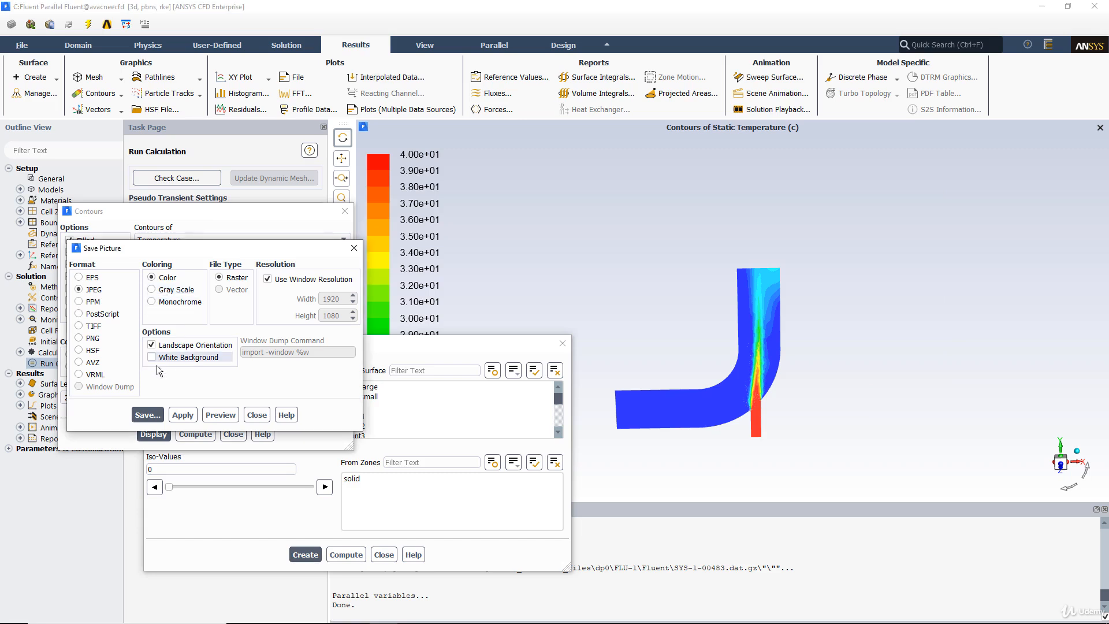
pyautogui.click(222, 416)
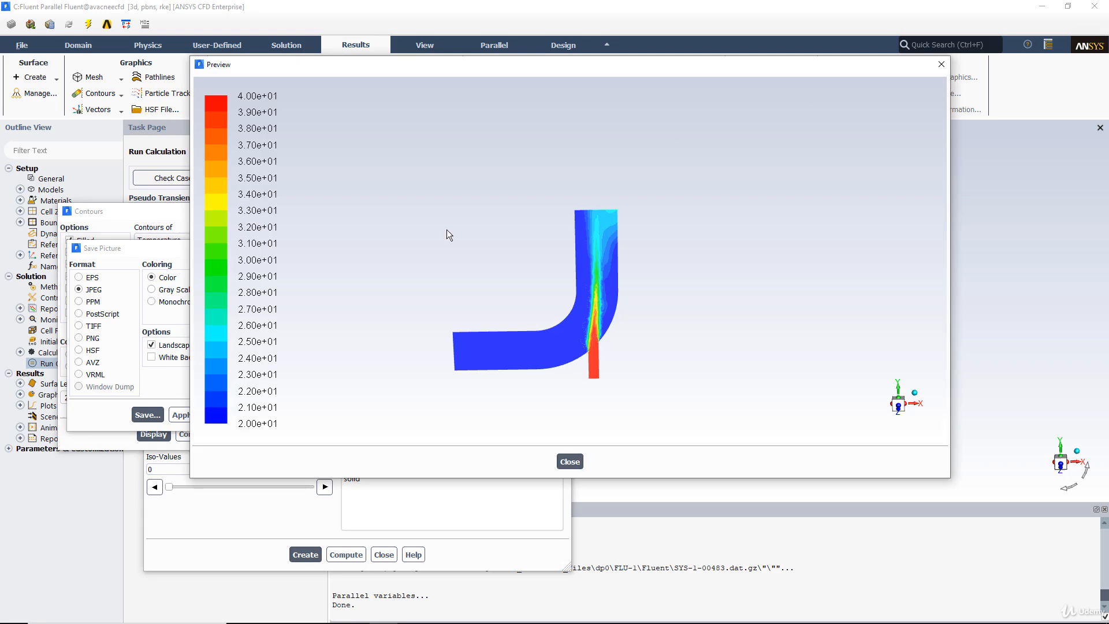
# Step: Close the picture preview and the Save Picture, Contours and Iso-Surface dialogs
pyautogui.click(257, 415)
pyautogui.click(234, 434)
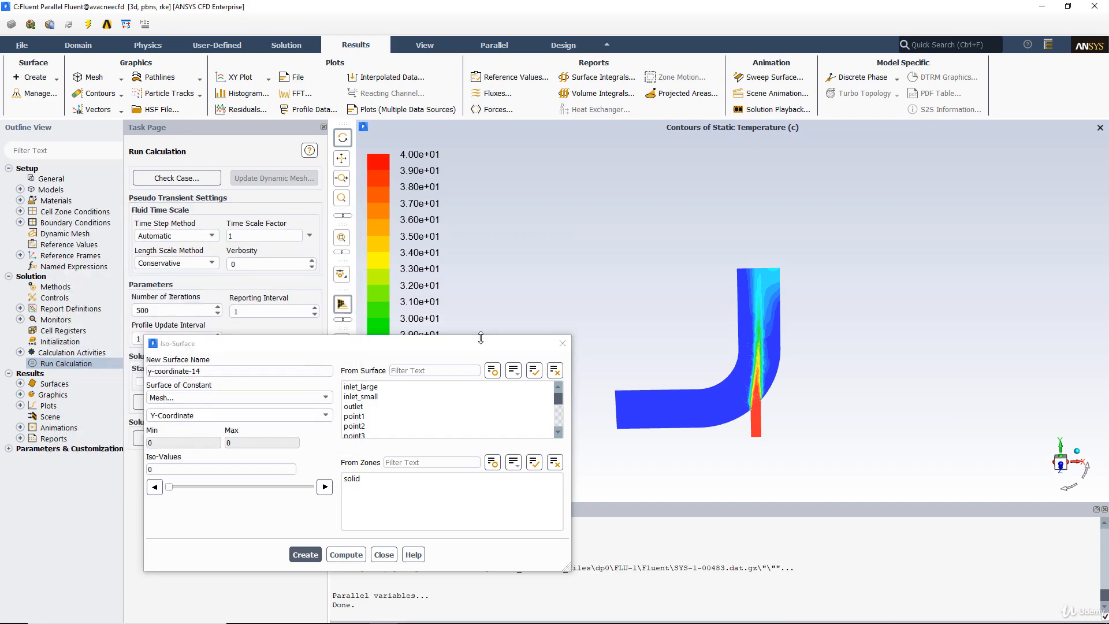
pyautogui.moveTo(483, 340); pyautogui.dragTo(516, 232)
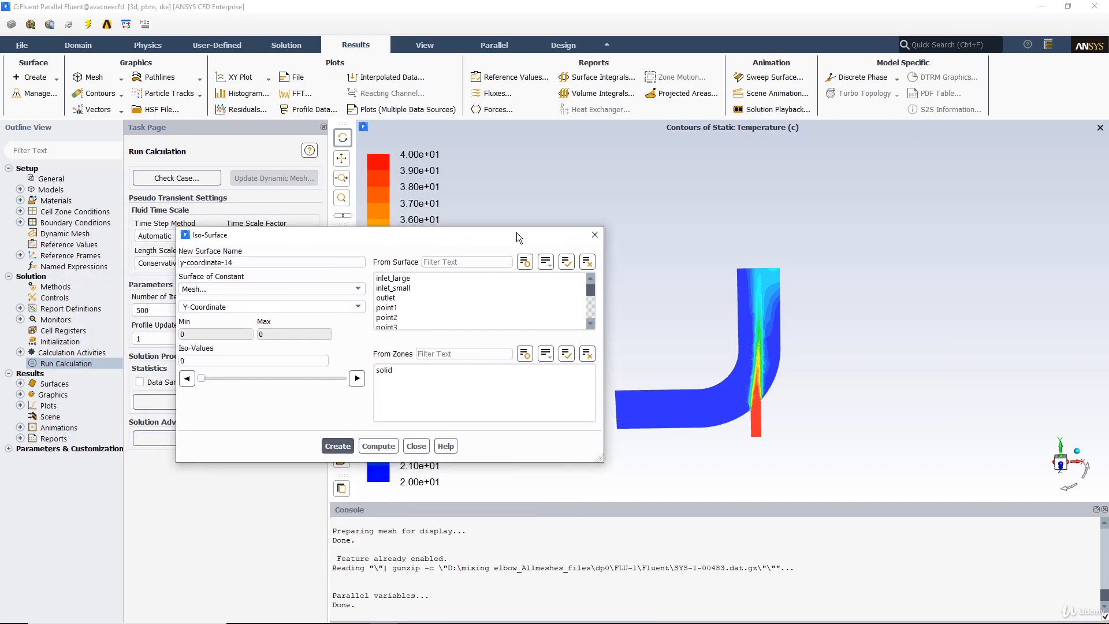
pyautogui.click(592, 237)
# Step: Display static pressure contours on only the five x-coordinate and y-coordinate iso-surfaces
pyautogui.click(105, 95)
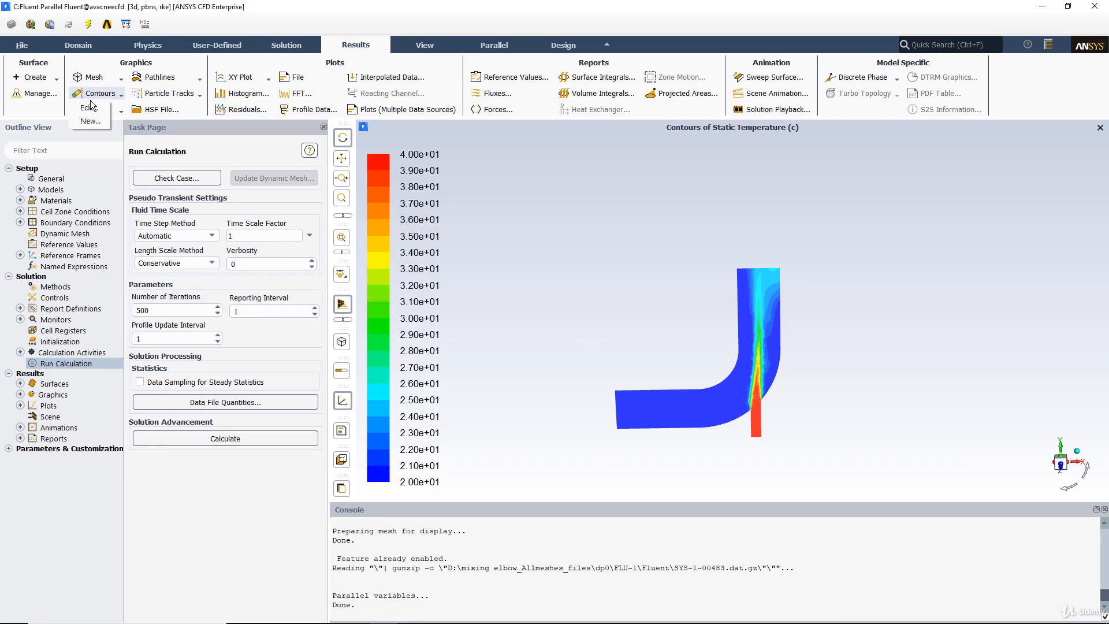
pyautogui.click(90, 108)
pyautogui.click(173, 241)
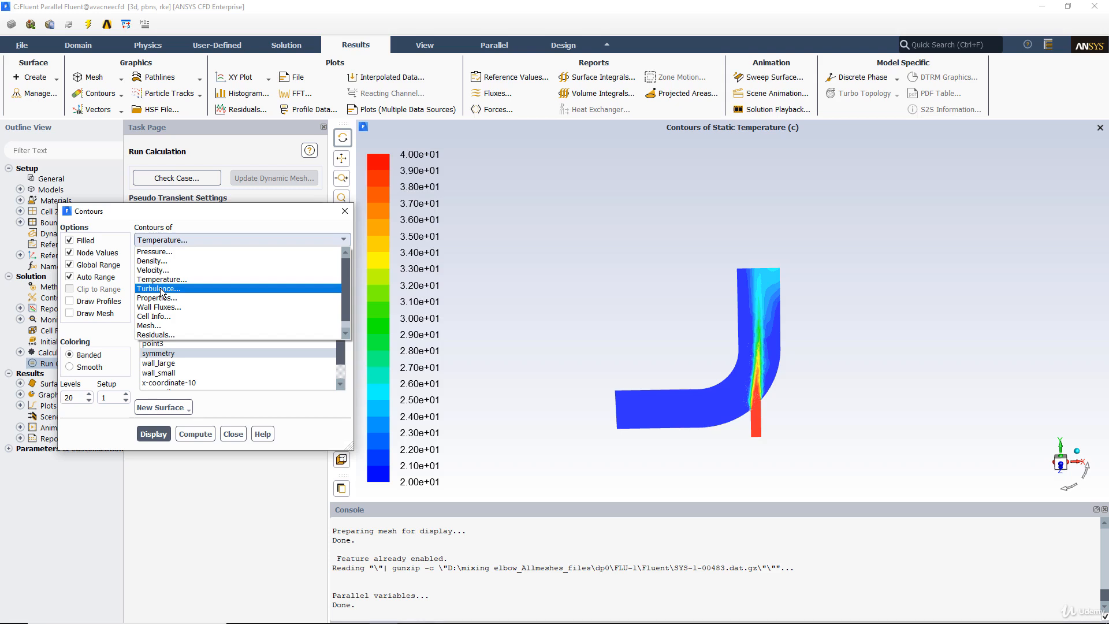
pyautogui.click(155, 252)
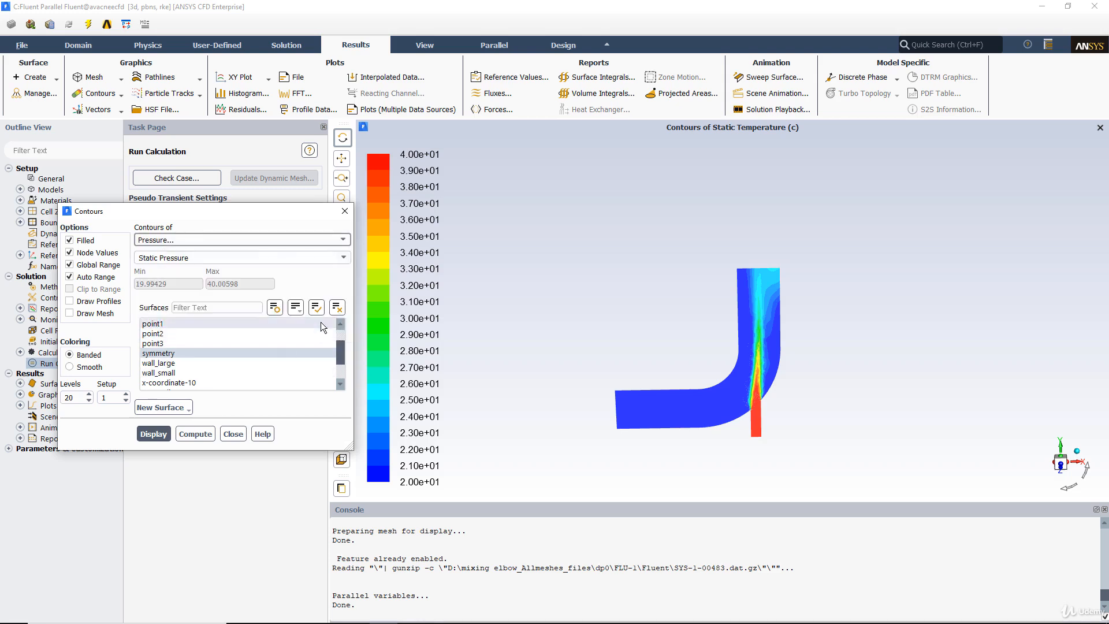
pyautogui.click(337, 307)
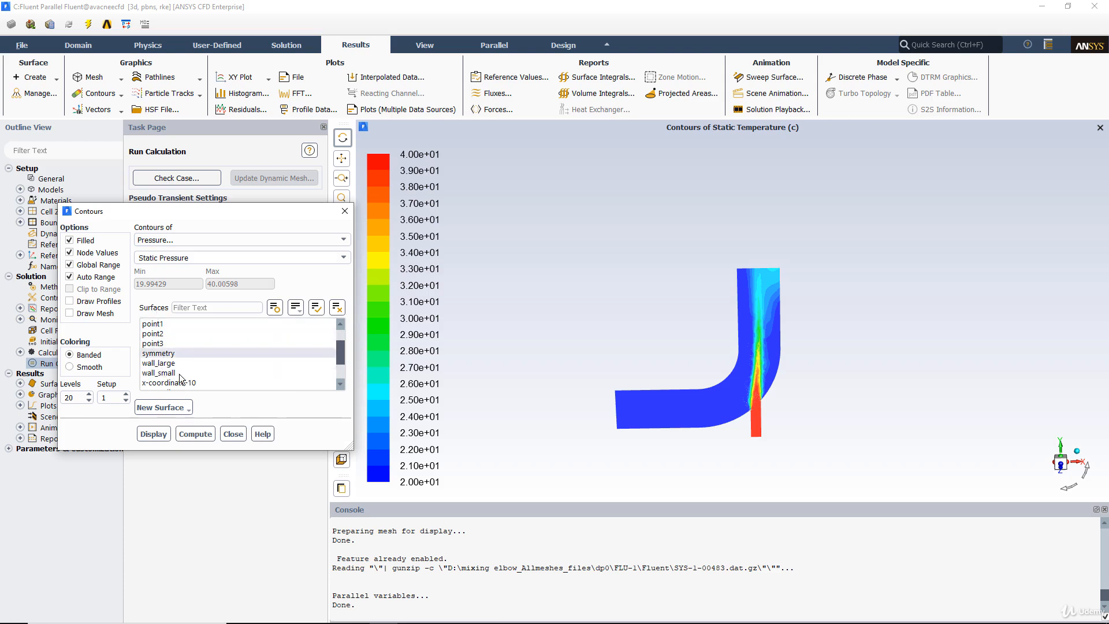
pyautogui.scroll(-1, 180, 374)
pyautogui.moveTo(192, 354); pyautogui.dragTo(186, 392)
pyautogui.click(154, 436)
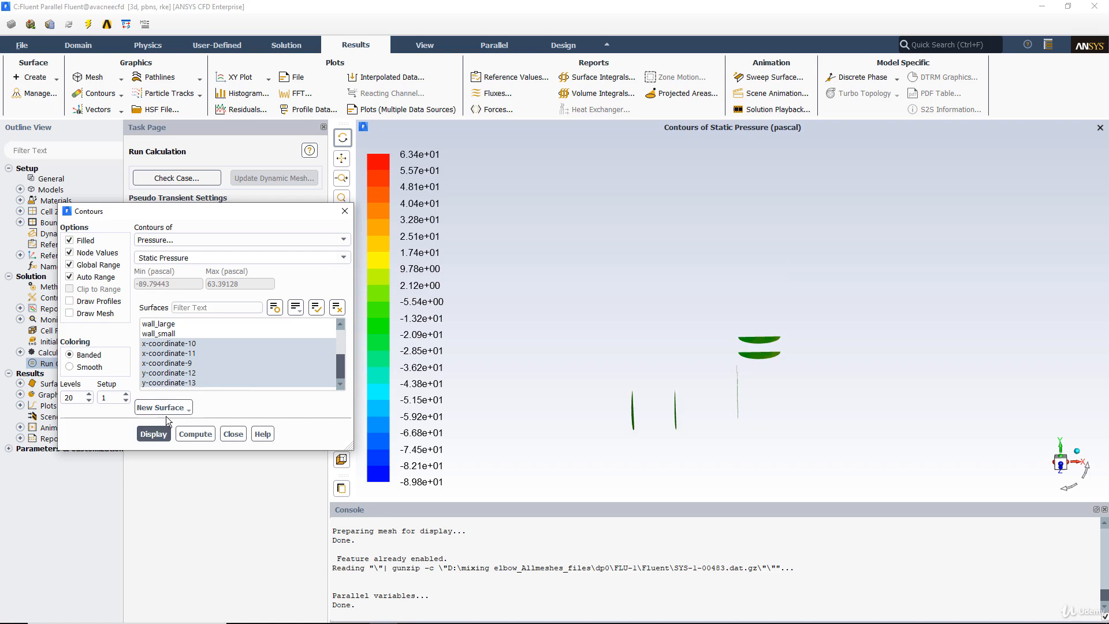
# Step: Turn off Global Range and redisplay the static pressure contours on the iso-surfaces
pyautogui.moveTo(683, 364); pyautogui.dragTo(664, 346)
pyautogui.moveTo(713, 421); pyautogui.dragTo(588, 343)
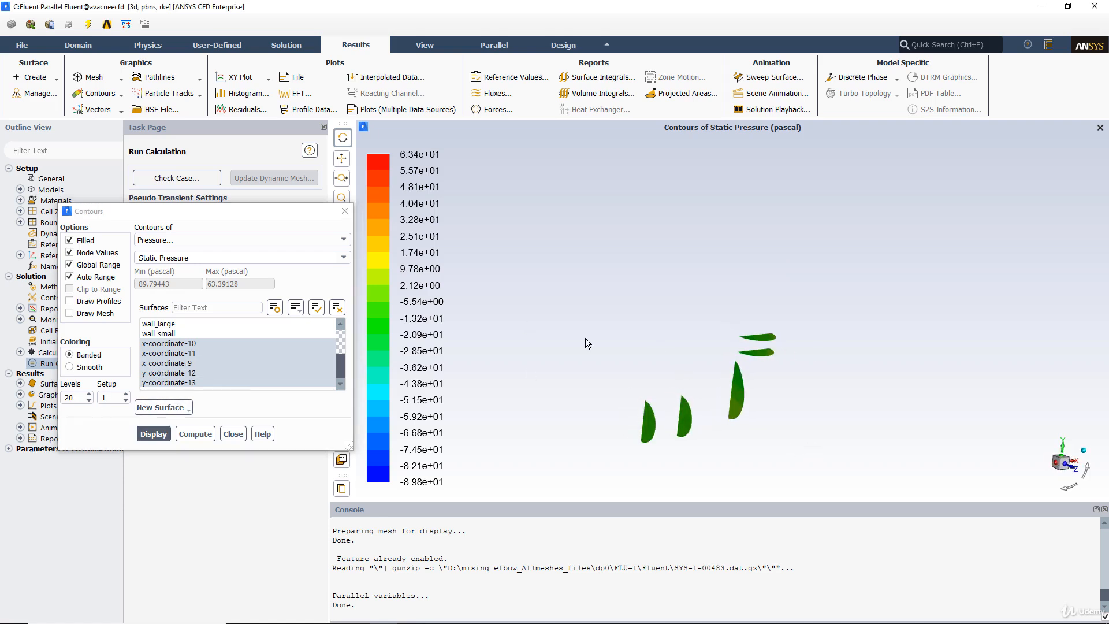
pyautogui.moveTo(765, 410); pyautogui.dragTo(815, 443, button='middle')
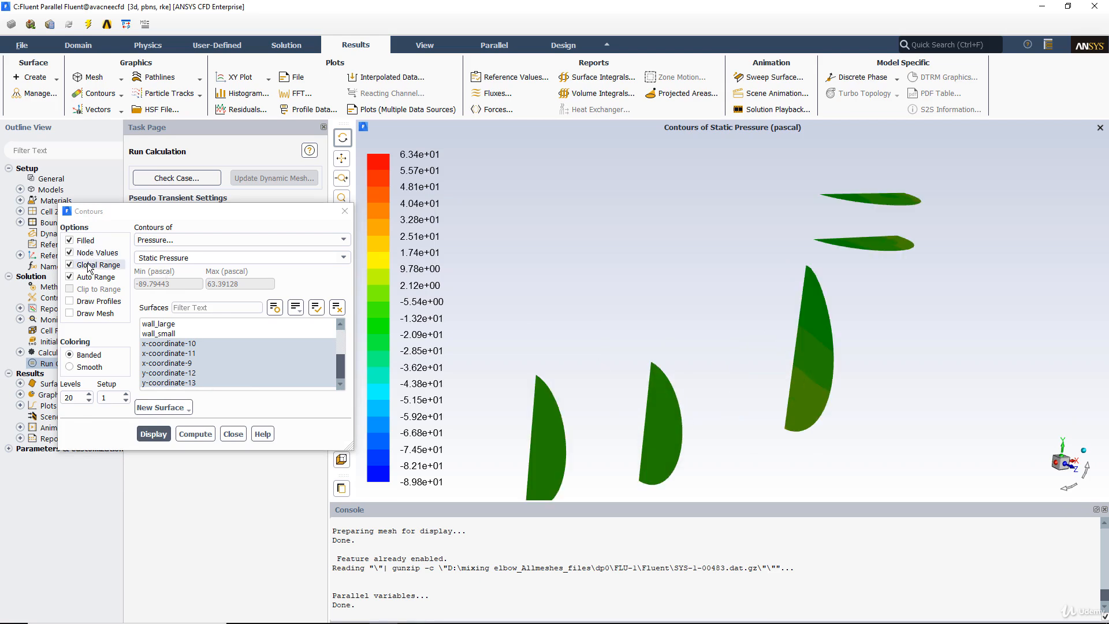
pyautogui.click(69, 264)
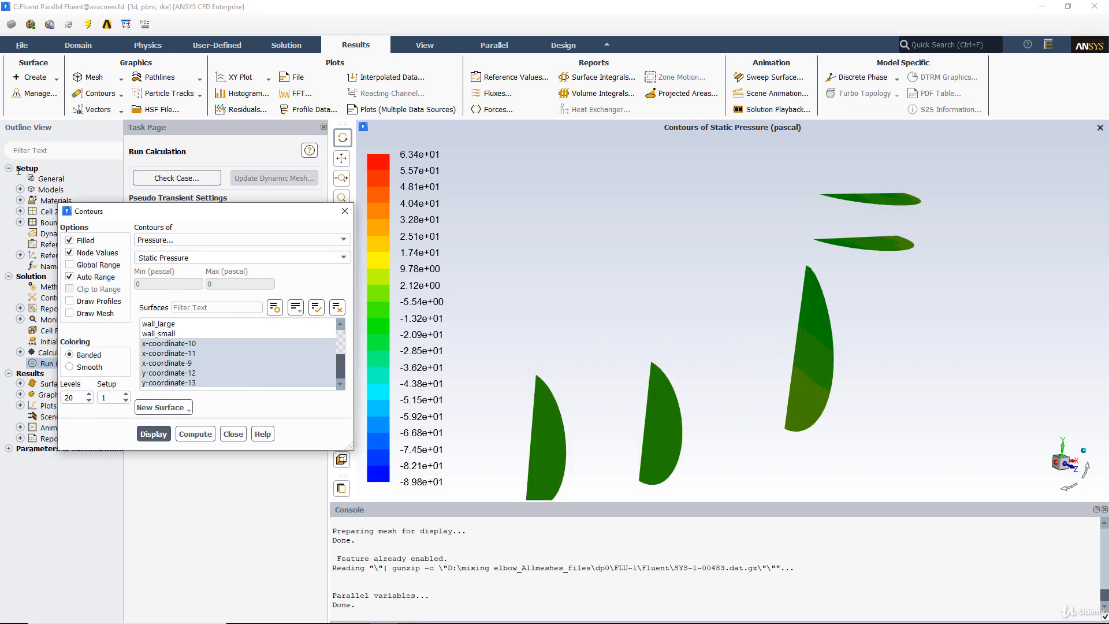
pyautogui.click(154, 436)
pyautogui.moveTo(744, 293); pyautogui.dragTo(1018, 240)
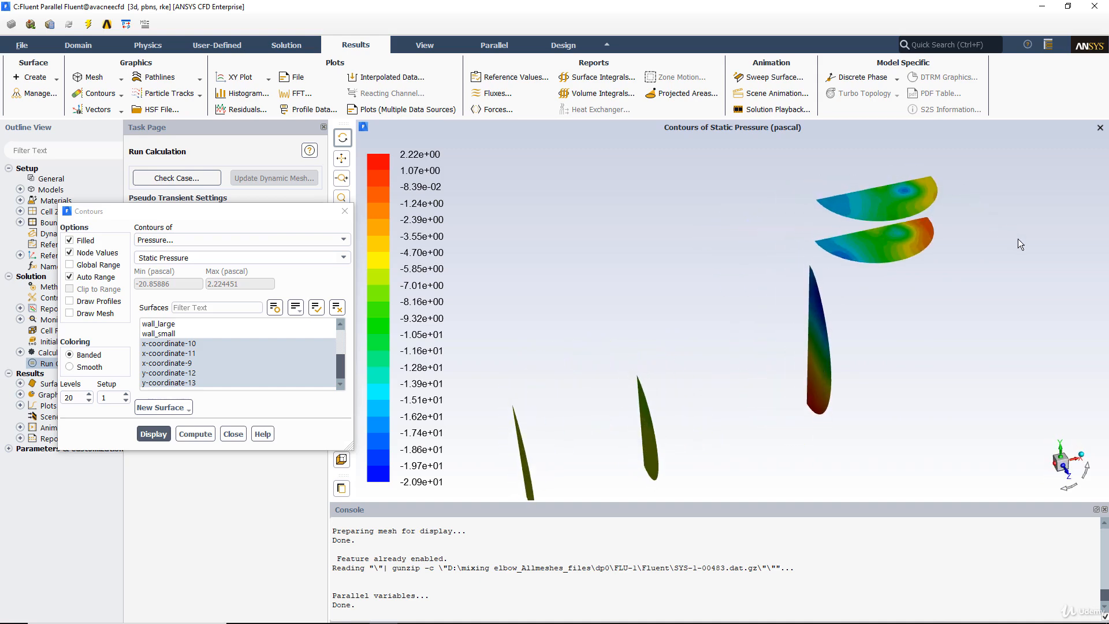
# Step: Display velocity magnitude contours on the iso-surfaces, then restrict them to y-coordinate-12 and y-coordinate-13
pyautogui.click(172, 241)
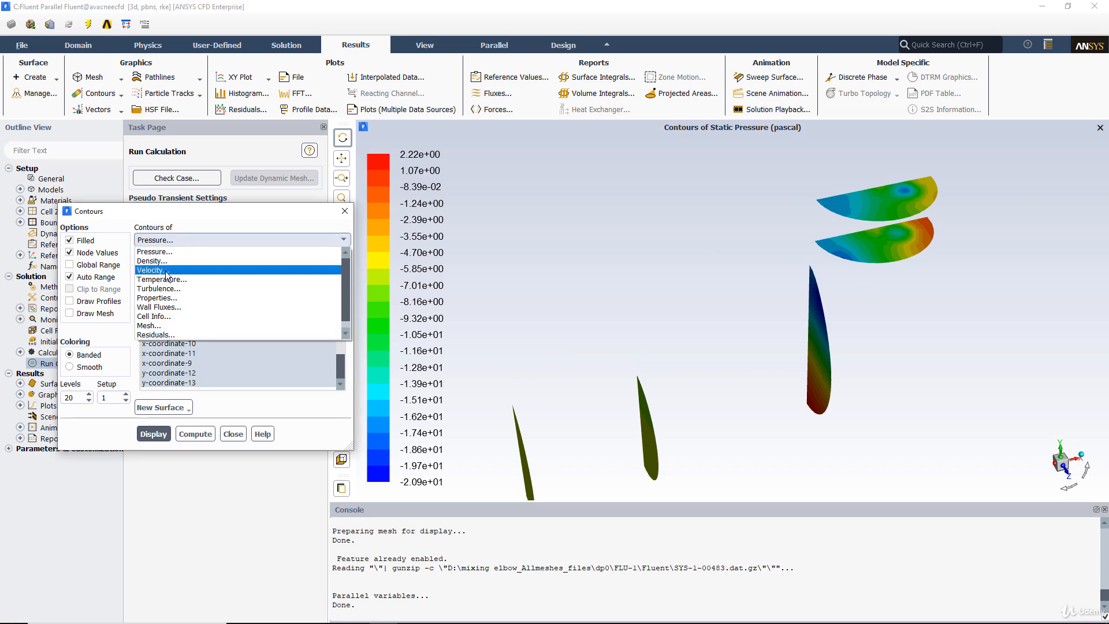
pyautogui.click(173, 267)
pyautogui.click(160, 436)
pyautogui.moveTo(702, 313); pyautogui.dragTo(695, 252)
pyautogui.moveTo(192, 364); pyautogui.dragTo(187, 343)
pyautogui.click(164, 433)
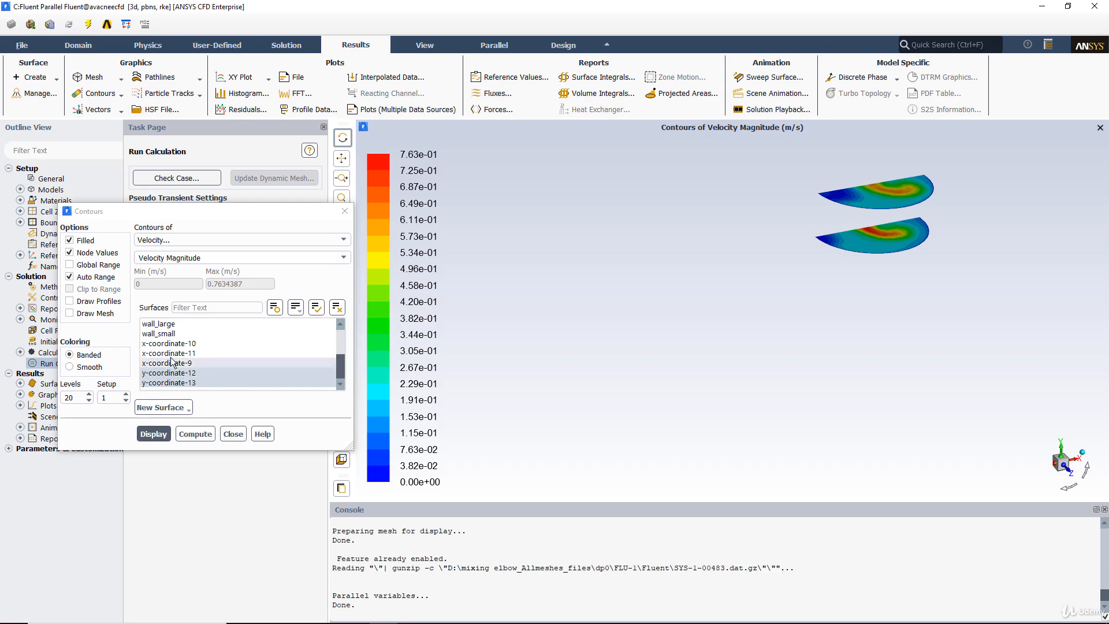
# Step: Add the outlet surface to the velocity magnitude contours and redisplay them
pyautogui.scroll(3, 169, 354)
pyautogui.click(153, 343)
pyautogui.click(153, 434)
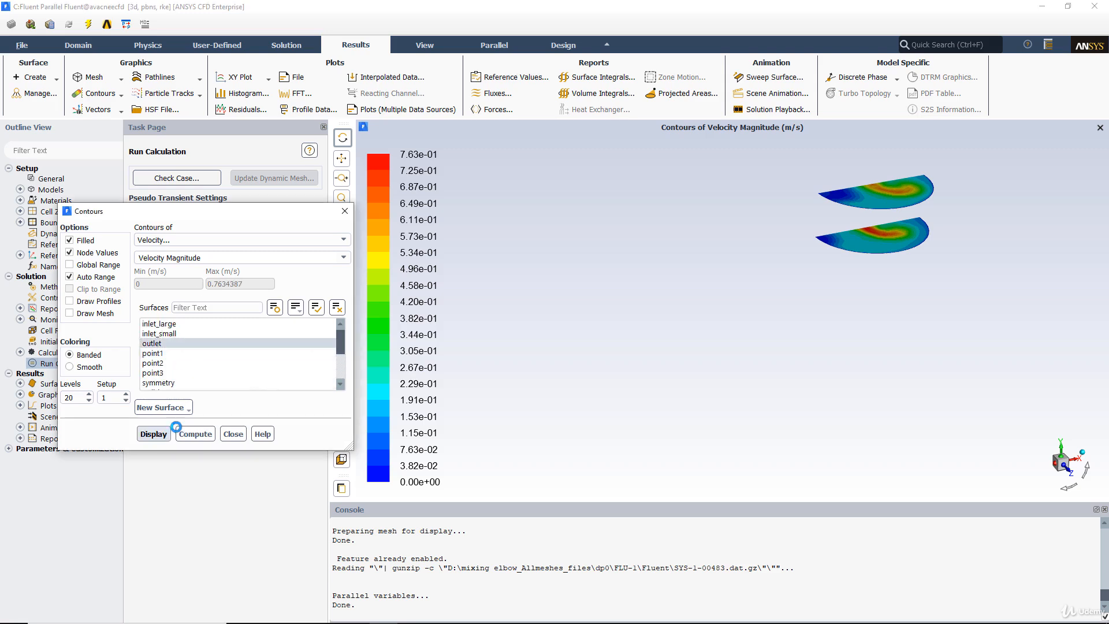
pyautogui.moveTo(715, 255); pyautogui.dragTo(823, 370, button='middle')
pyautogui.moveTo(698, 304); pyautogui.dragTo(664, 241)
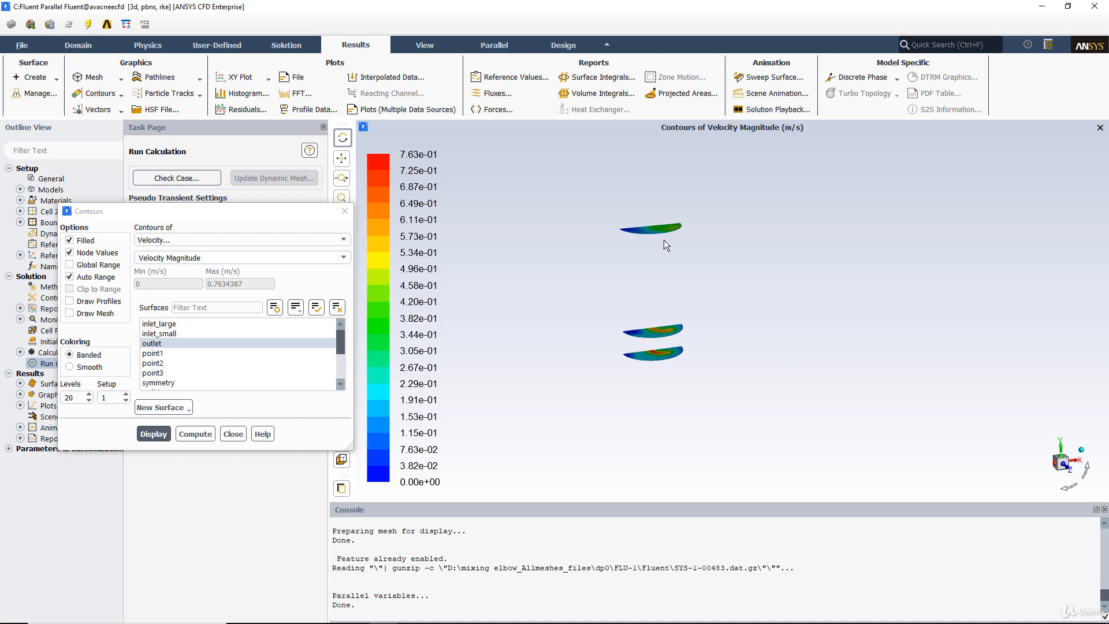
# Step: Display static temperature contours on the outlet and the two y-coordinate surfaces, inspect them from several angles, and close the contour settings
pyautogui.click(192, 240)
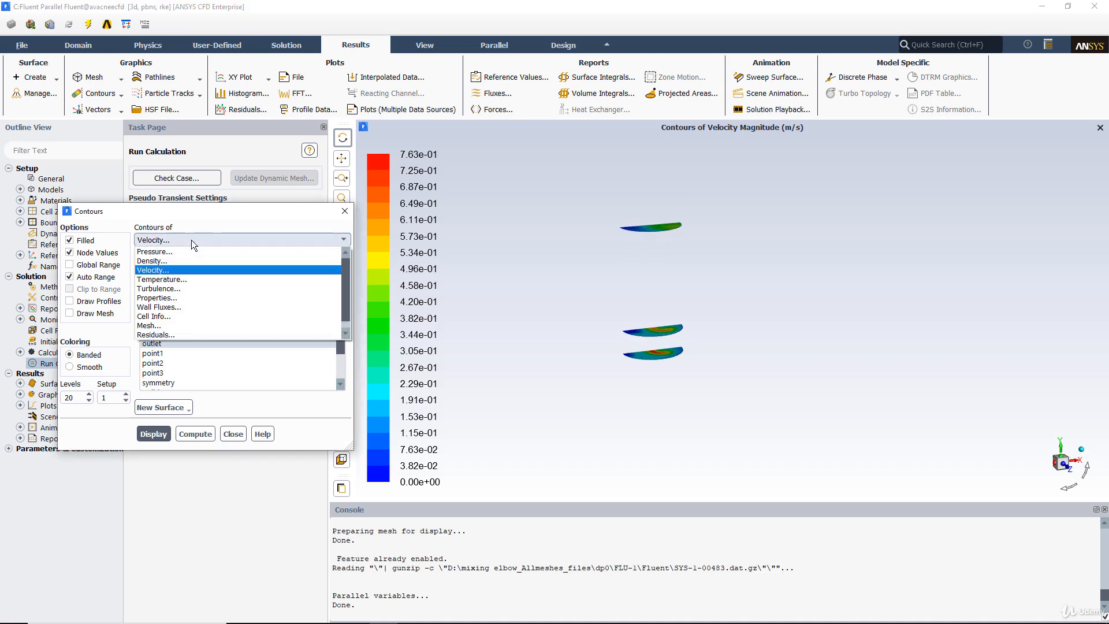
pyautogui.click(185, 279)
pyautogui.click(148, 436)
pyautogui.moveTo(612, 306); pyautogui.dragTo(595, 331)
pyautogui.moveTo(582, 272); pyautogui.dragTo(780, 425, button='middle')
pyautogui.moveTo(627, 311); pyautogui.dragTo(638, 266)
pyautogui.scroll(3, 721, 276)
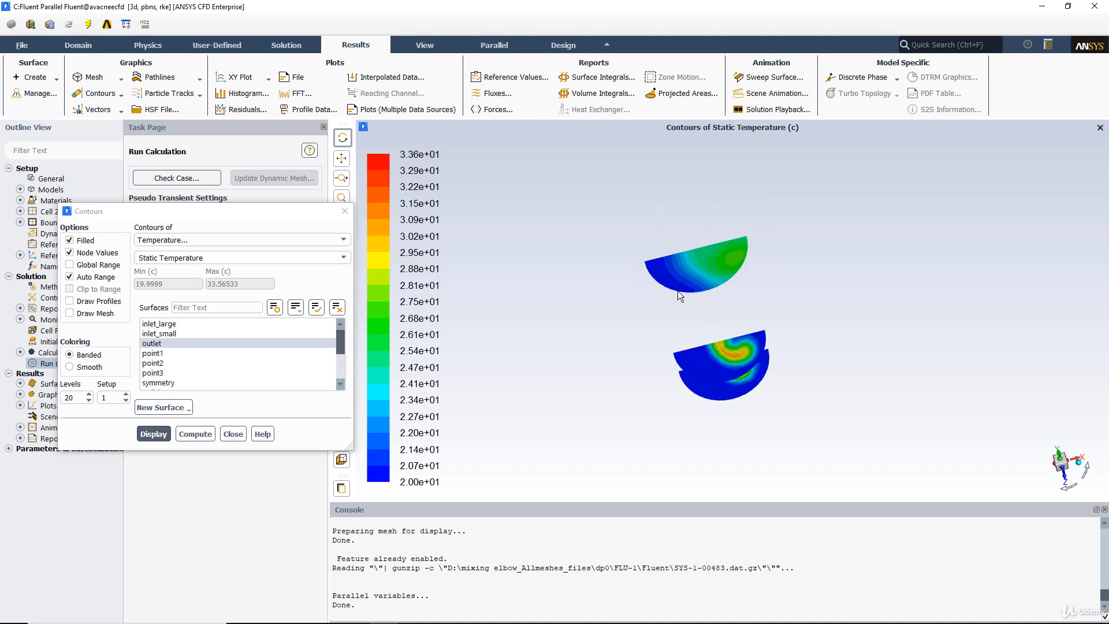
pyautogui.moveTo(627, 316); pyautogui.dragTo(655, 251)
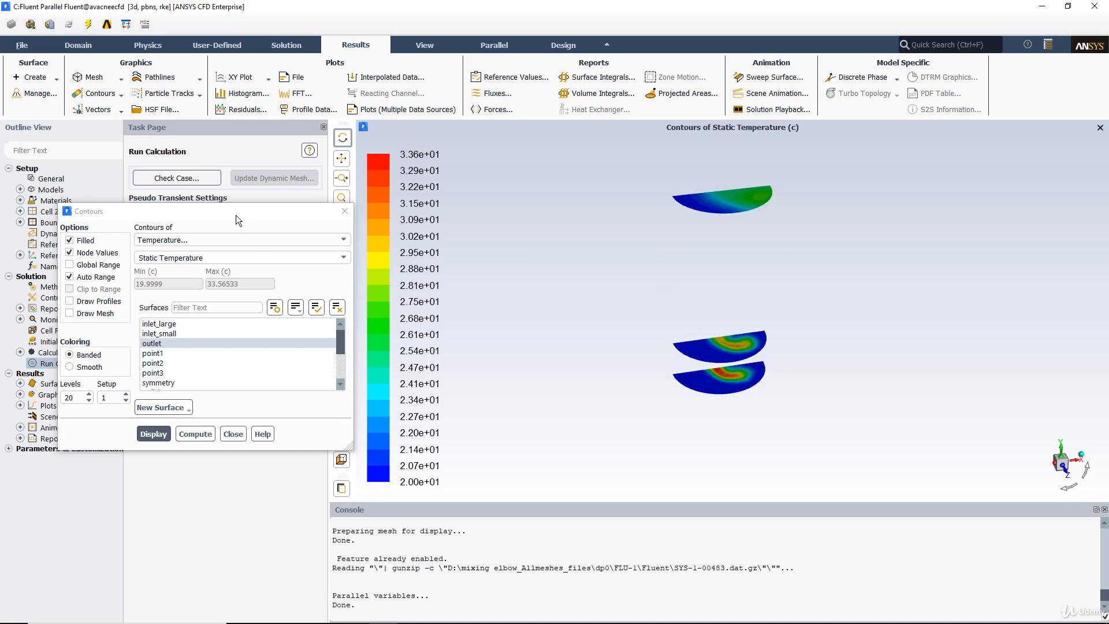
pyautogui.click(345, 214)
# Step: Display velocity vectors colored by velocity magnitude on the symmetry surface
pyautogui.click(106, 124)
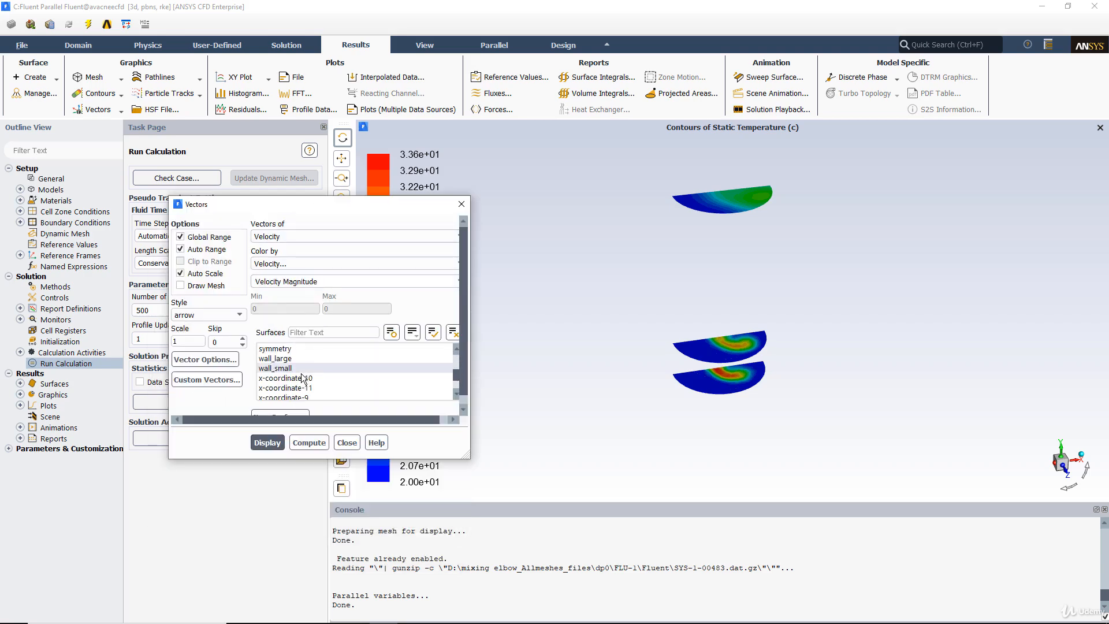
pyautogui.click(279, 348)
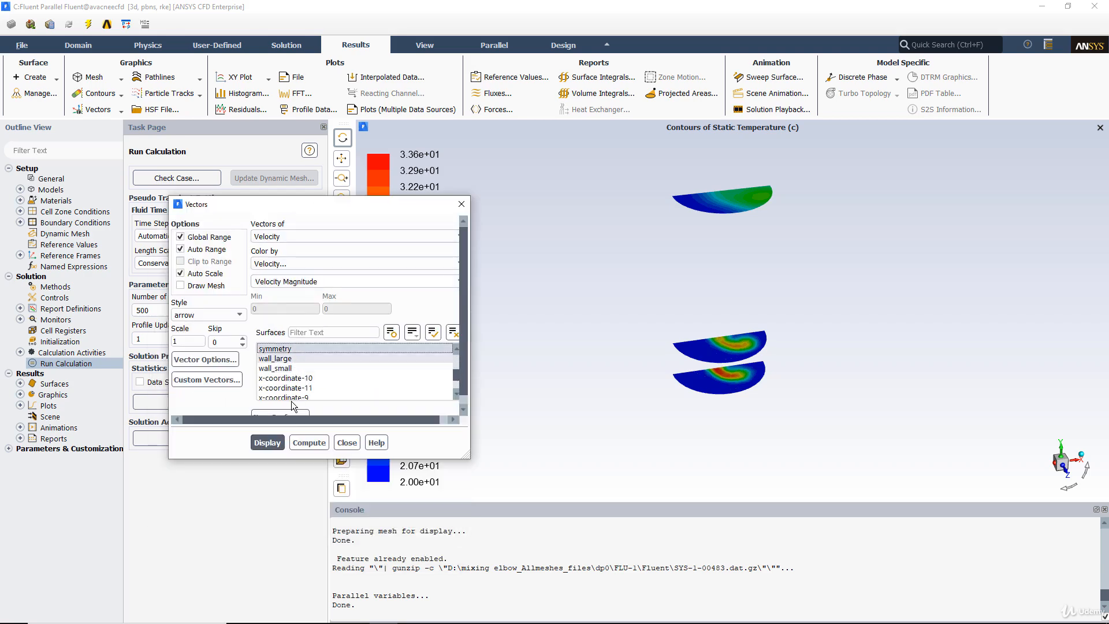
pyautogui.click(269, 443)
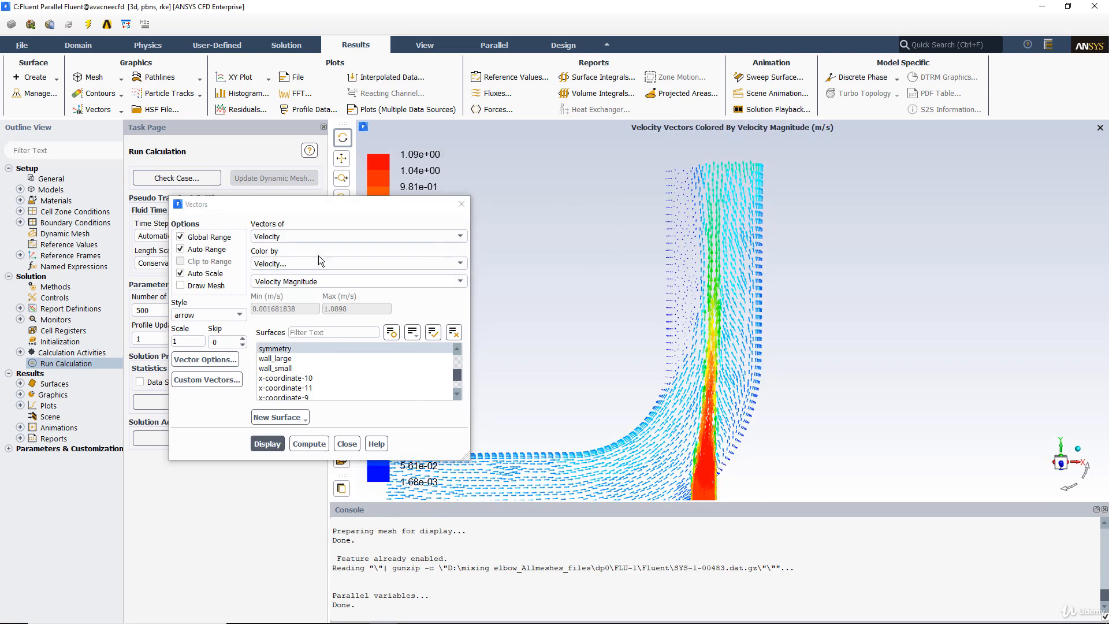
# Step: Enable the Fixed Length option for the velocity vectors, apply it, and redisplay the vectors on the symmetry surface
pyautogui.click(204, 359)
pyautogui.moveTo(224, 302); pyautogui.dragTo(412, 247)
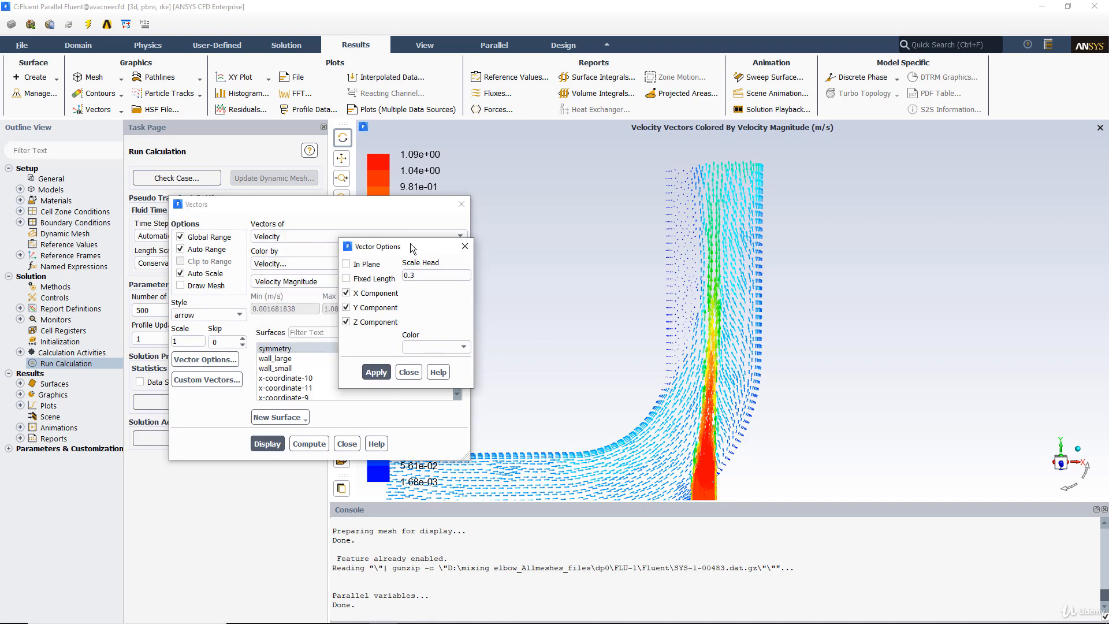
pyautogui.click(355, 264)
pyautogui.click(373, 373)
pyautogui.click(256, 440)
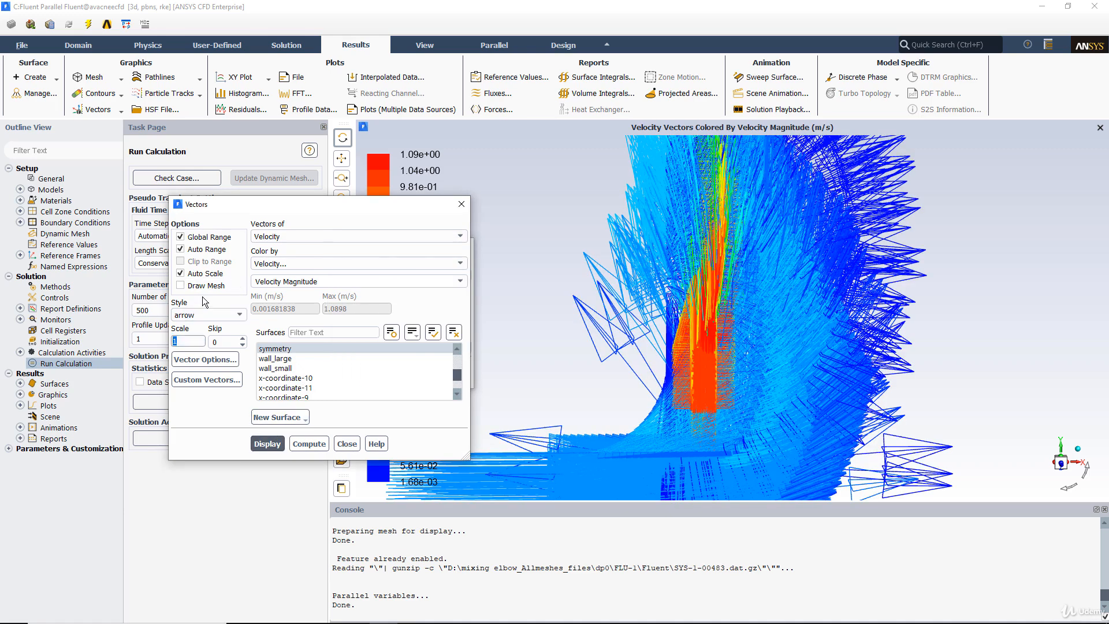
# Step: Try vector scales of 0.001 and 0.05, then set the scale to 0.02 and redisplay the vectors
pyautogui.write('0.001')
pyautogui.click(266, 442)
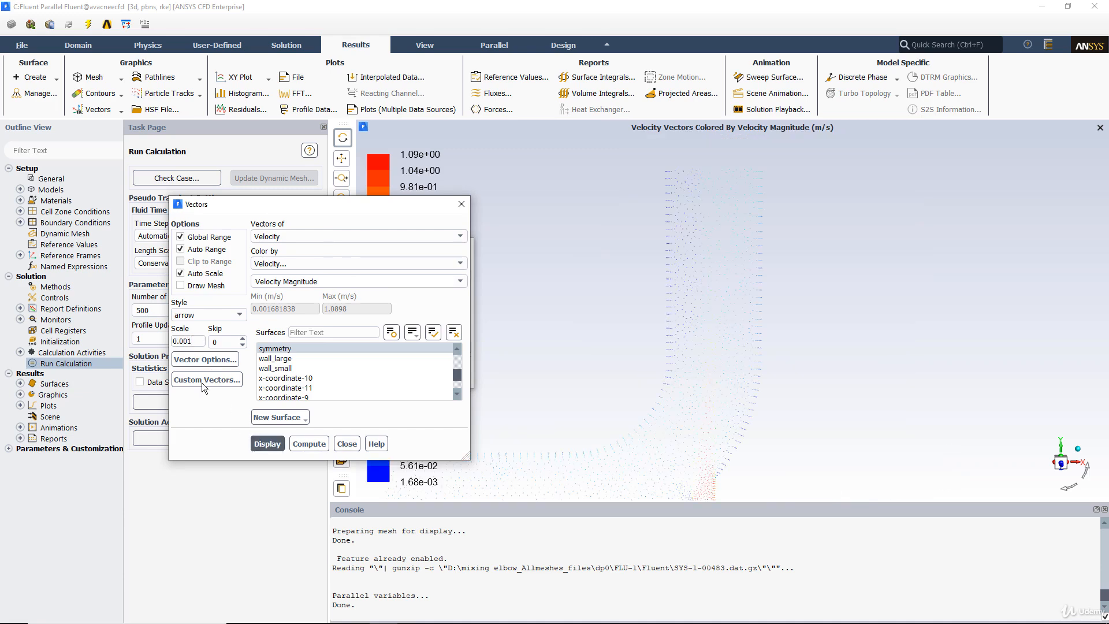
pyautogui.click(200, 345)
pyautogui.write('0.05')
pyautogui.press('Return')
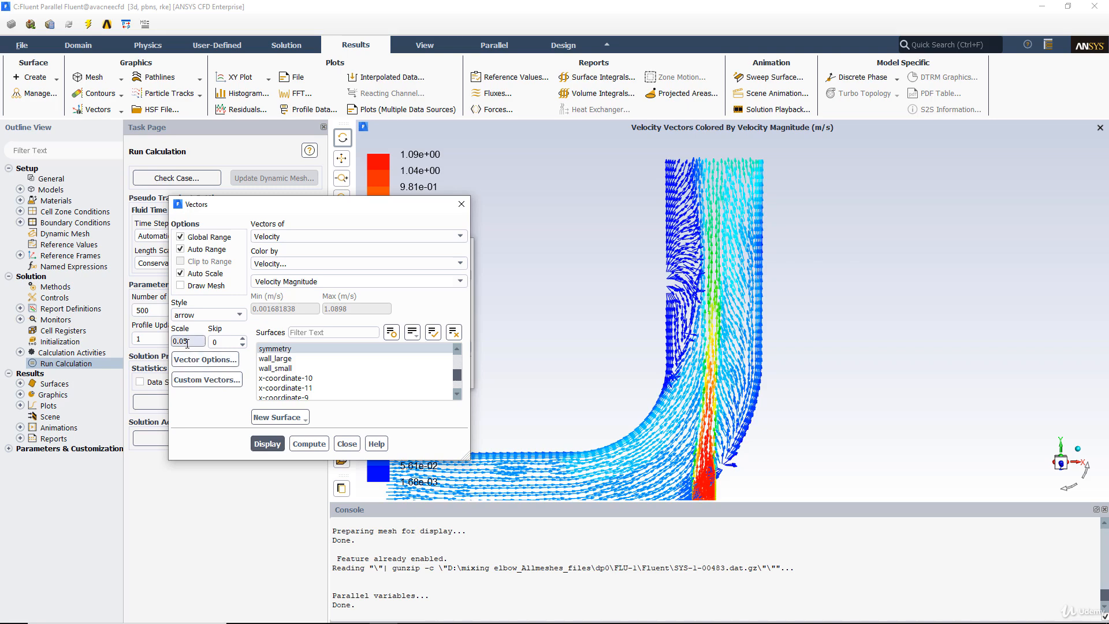
pyautogui.write('2')
pyautogui.click(271, 443)
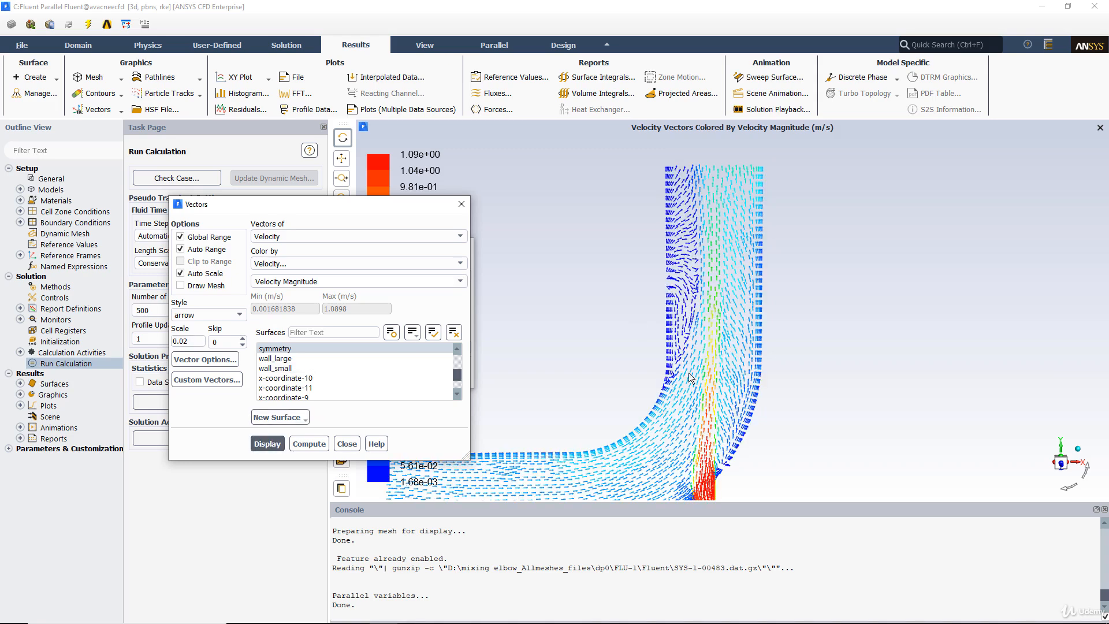
# Step: Examine the fixed-length velocity vectors up close around the elbow bend and the small inlet junction
pyautogui.moveTo(654, 261); pyautogui.dragTo(742, 372, button='middle')
pyautogui.moveTo(732, 431); pyautogui.dragTo(617, 316, button='middle')
pyautogui.moveTo(722, 381); pyautogui.dragTo(742, 401)
pyautogui.moveTo(741, 399); pyautogui.dragTo(720, 275, button='middle')
pyautogui.moveTo(720, 274); pyautogui.dragTo(732, 297)
pyautogui.moveTo(709, 226); pyautogui.dragTo(816, 362, button='middle')
pyautogui.moveTo(675, 335); pyautogui.dragTo(705, 390)
pyautogui.moveTo(797, 460); pyautogui.dragTo(658, 323, button='middle')
pyautogui.moveTo(649, 236); pyautogui.dragTo(796, 417, button='middle')
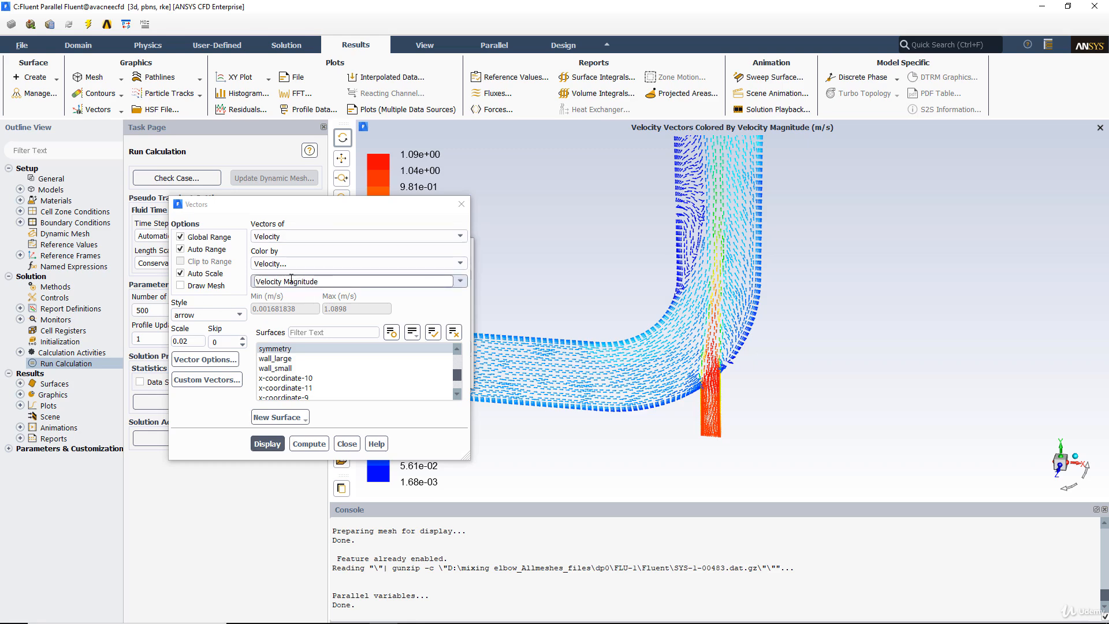
# Step: Display the velocity vectors colored by static temperature, then colored by static pressure
pyautogui.click(283, 263)
pyautogui.click(276, 308)
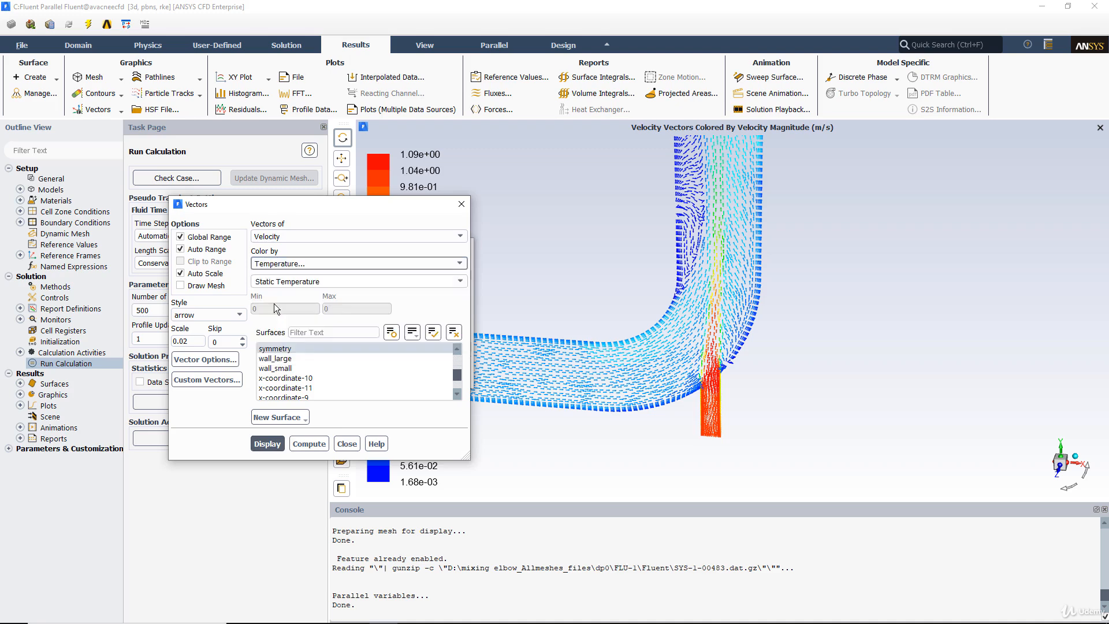
pyautogui.click(269, 443)
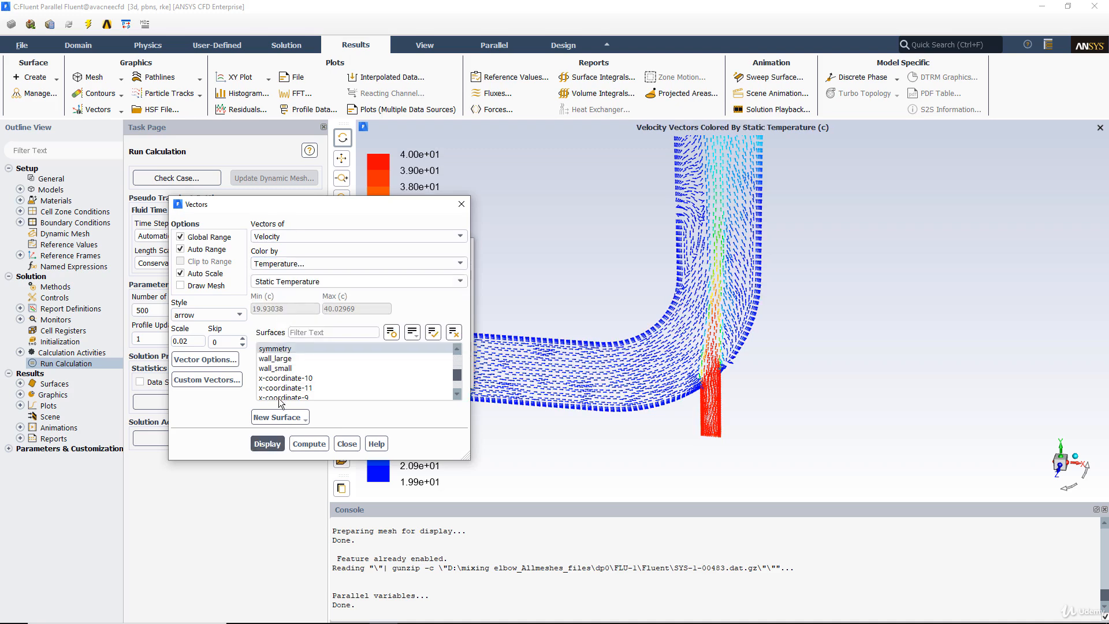
pyautogui.click(296, 265)
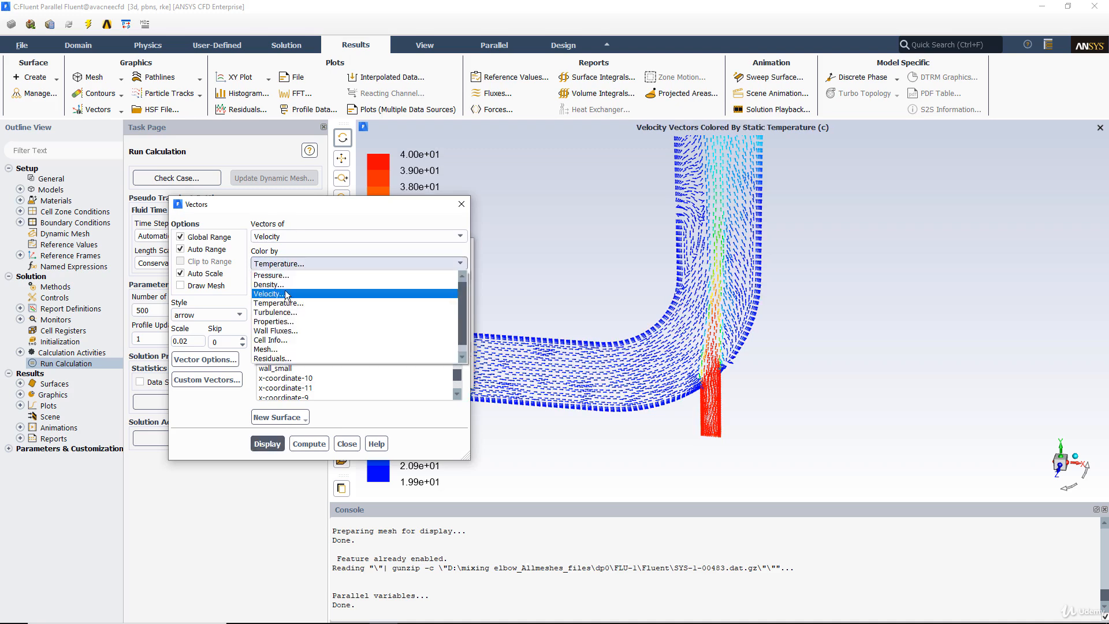
pyautogui.click(283, 275)
pyautogui.click(267, 444)
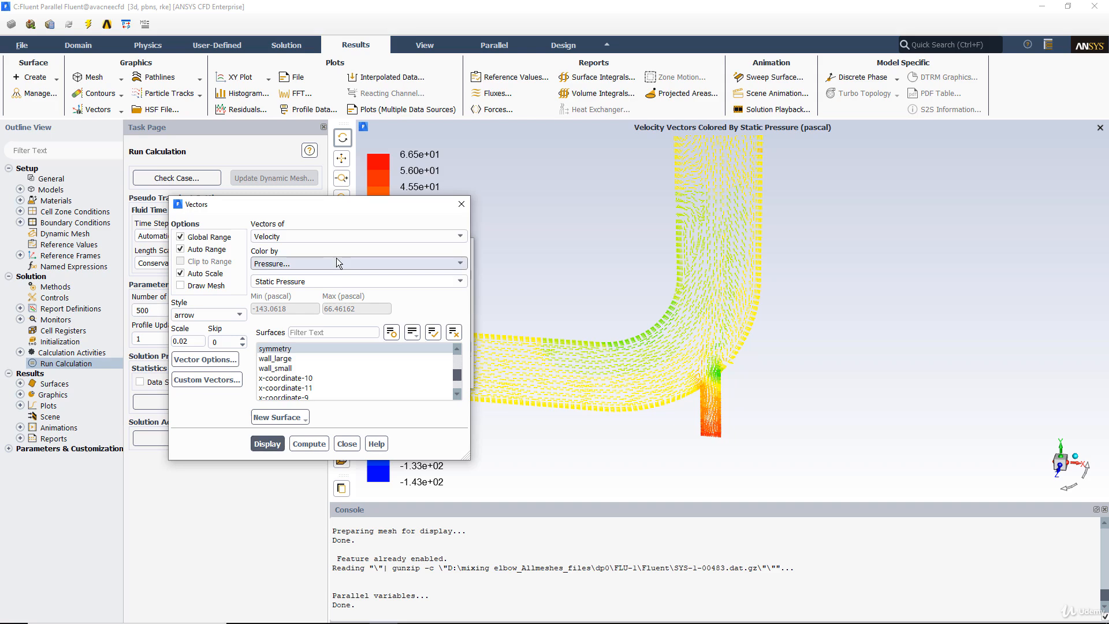
# Step: Switch the vector coloring back to velocity magnitude and redisplay the vectors
pyautogui.click(280, 266)
pyautogui.click(283, 295)
pyautogui.click(272, 448)
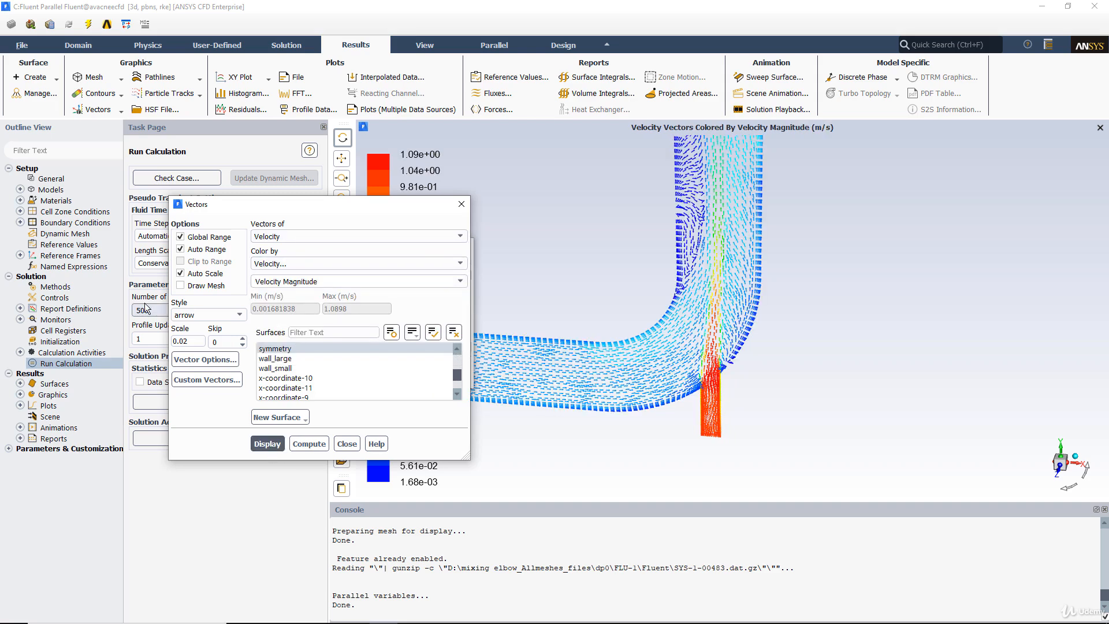
# Step: Change the vector style to cone, redisplay the vectors, and inspect them up close
pyautogui.click(208, 315)
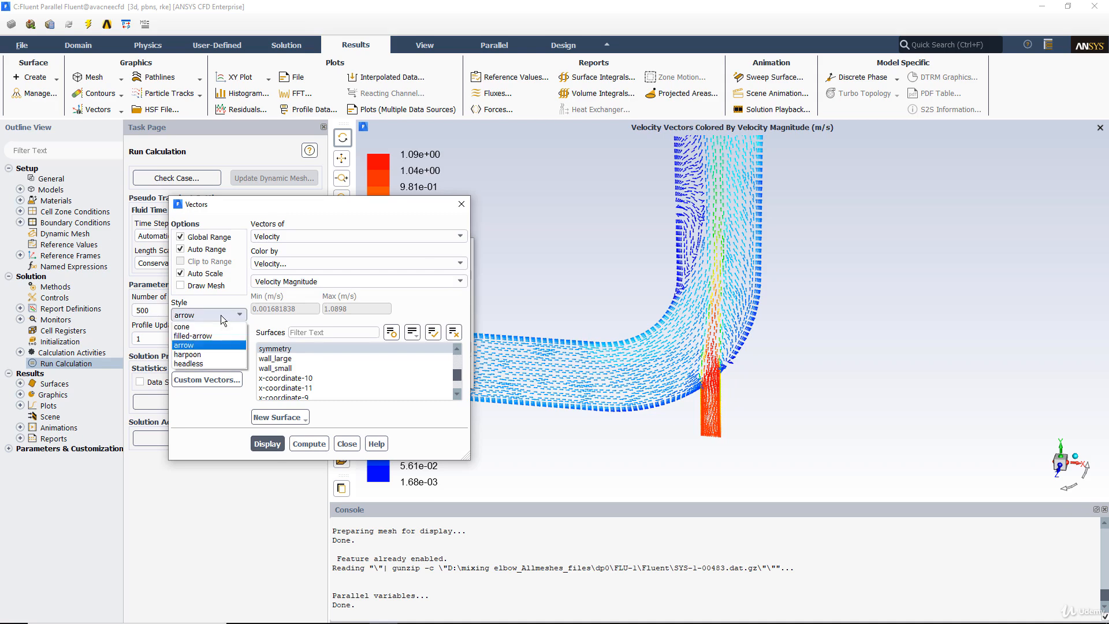
pyautogui.click(211, 332)
pyautogui.click(267, 444)
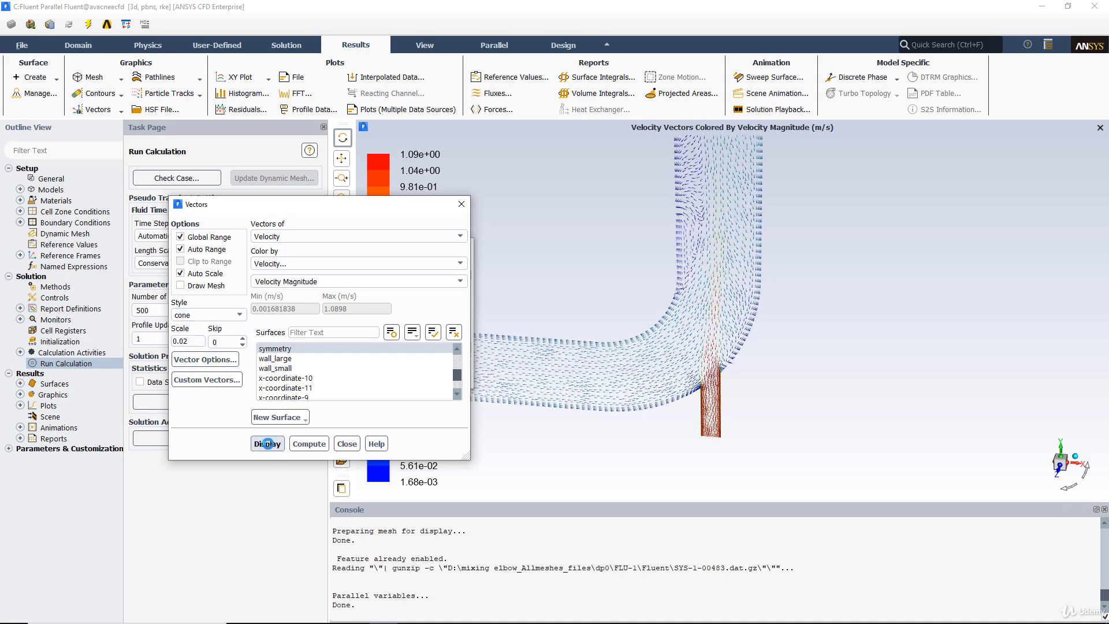
pyautogui.moveTo(670, 216); pyautogui.dragTo(732, 279, button='middle')
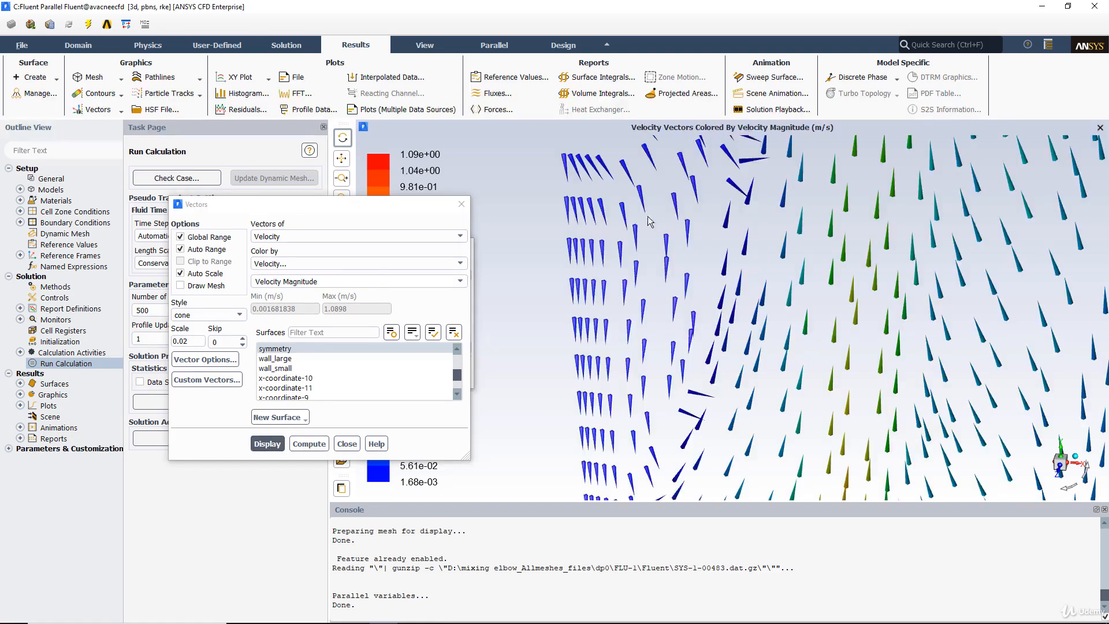
# Step: Change the vector style to filled-arrow, redisplay the vectors, and inspect the vertical leg of the elbow
pyautogui.click(208, 315)
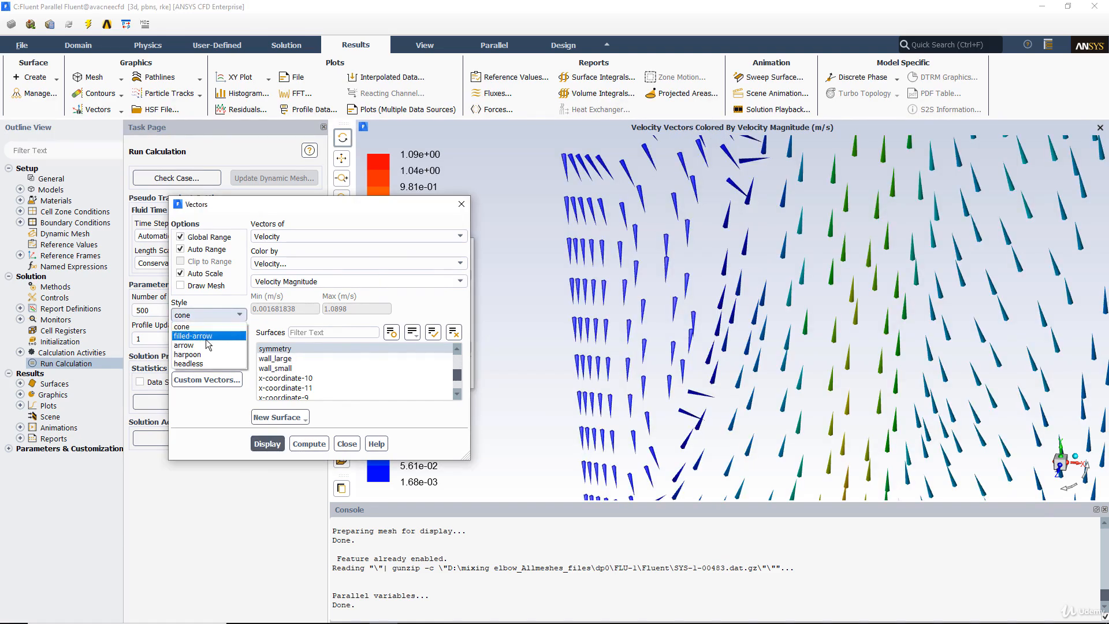
pyautogui.click(206, 337)
pyautogui.click(267, 444)
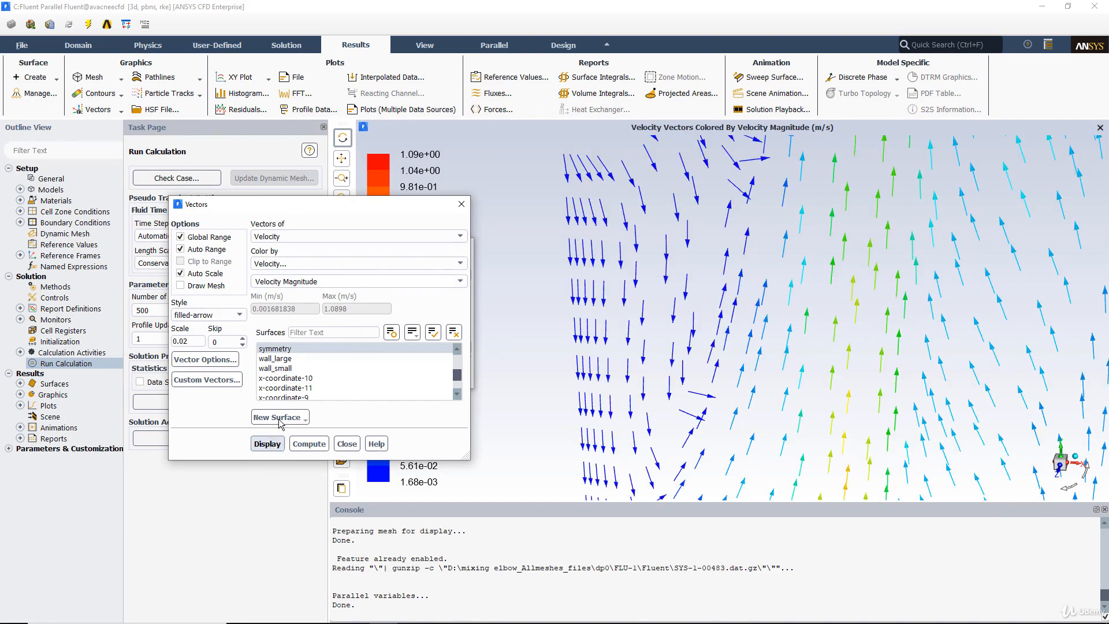
pyautogui.moveTo(751, 363); pyautogui.dragTo(613, 262, button='middle')
pyautogui.moveTo(749, 318); pyautogui.dragTo(761, 307)
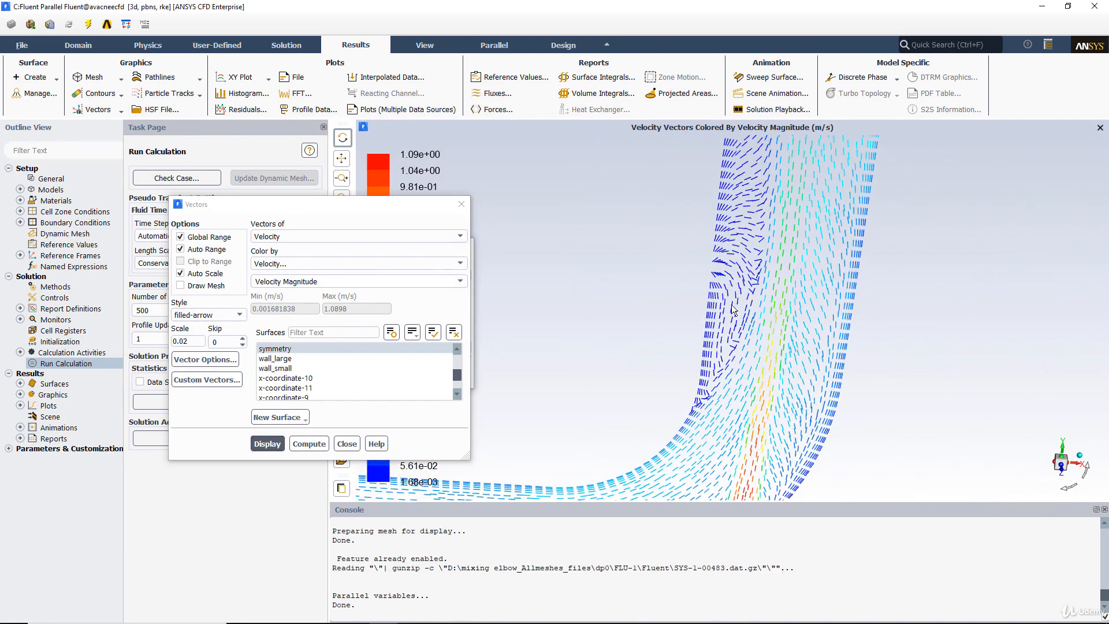
# Step: Change the vector style to harpoon and redisplay the vectors
pyautogui.click(209, 315)
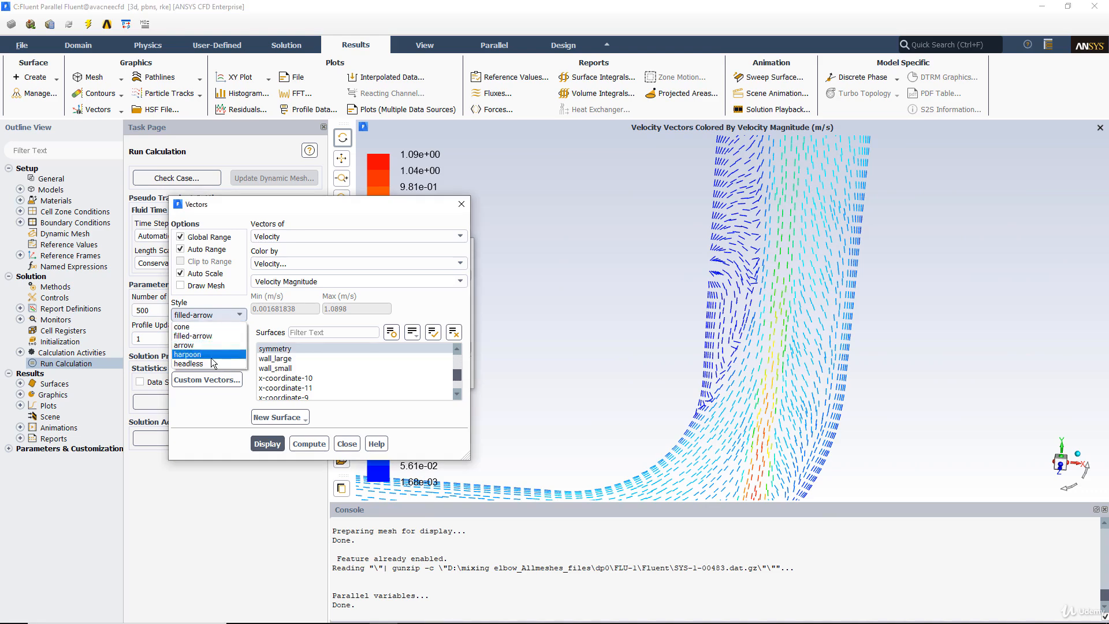
pyautogui.click(211, 357)
pyautogui.click(260, 444)
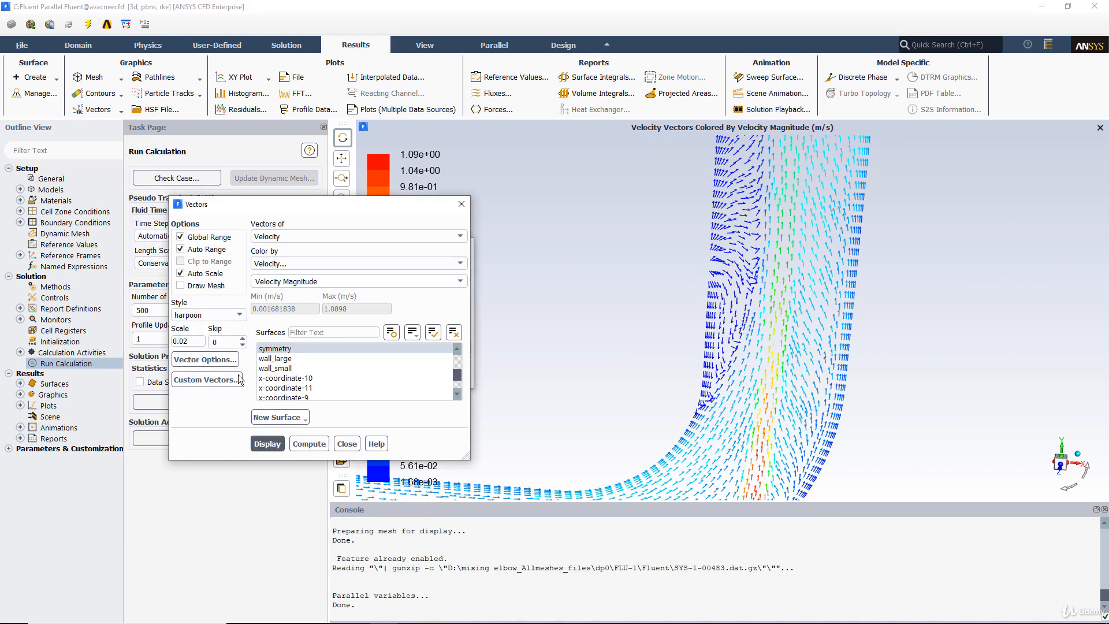
# Step: Change the vector style to headless, redisplay the vectors, and inspect them in the elbow's vertical leg
pyautogui.click(228, 315)
pyautogui.click(190, 363)
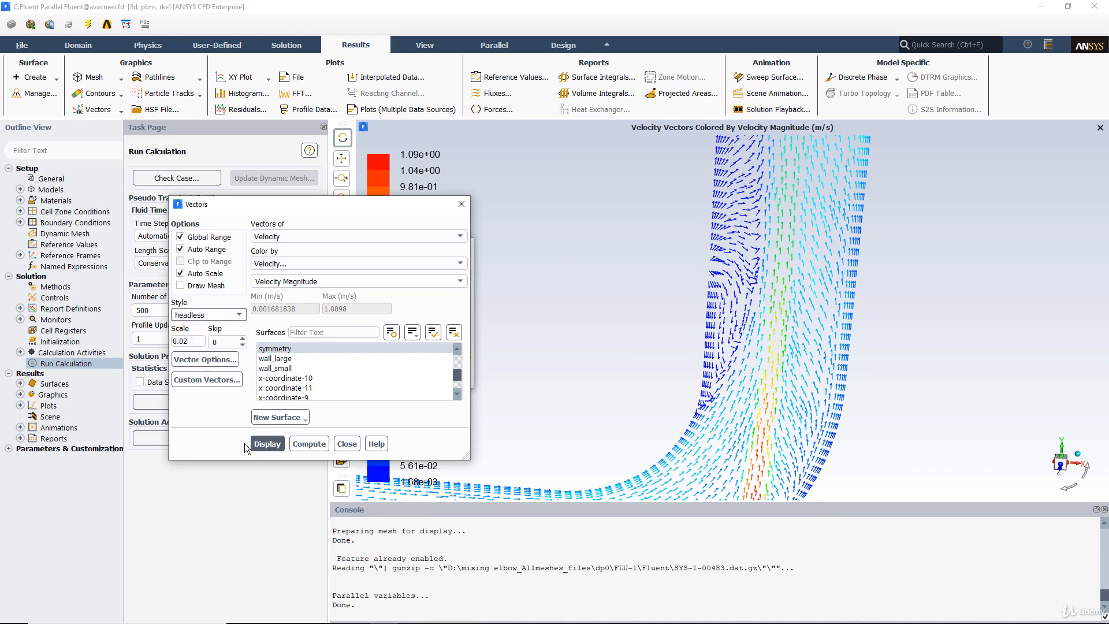
pyautogui.click(268, 445)
pyautogui.moveTo(690, 234); pyautogui.dragTo(829, 325, button='middle')
pyautogui.moveTo(766, 303); pyautogui.dragTo(701, 305)
pyautogui.scroll(-5, 634, 266)
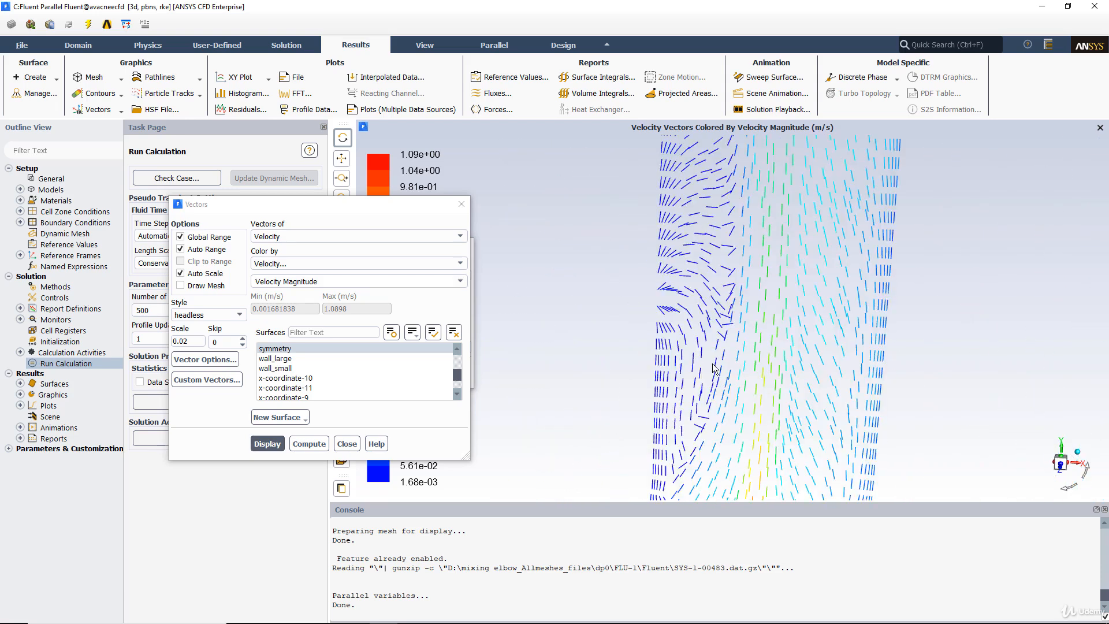